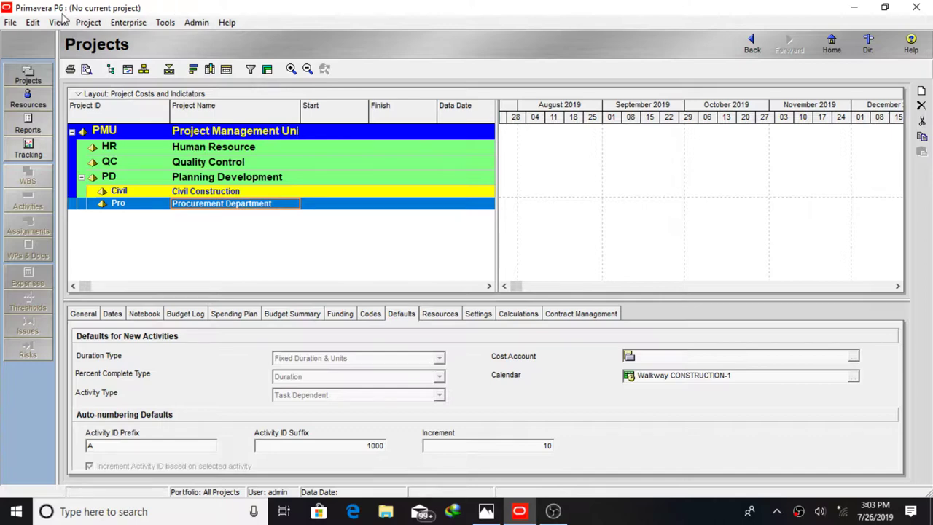
Start creating a new project and assign it to the Civil Construction EPS level.
left_click(11, 23)
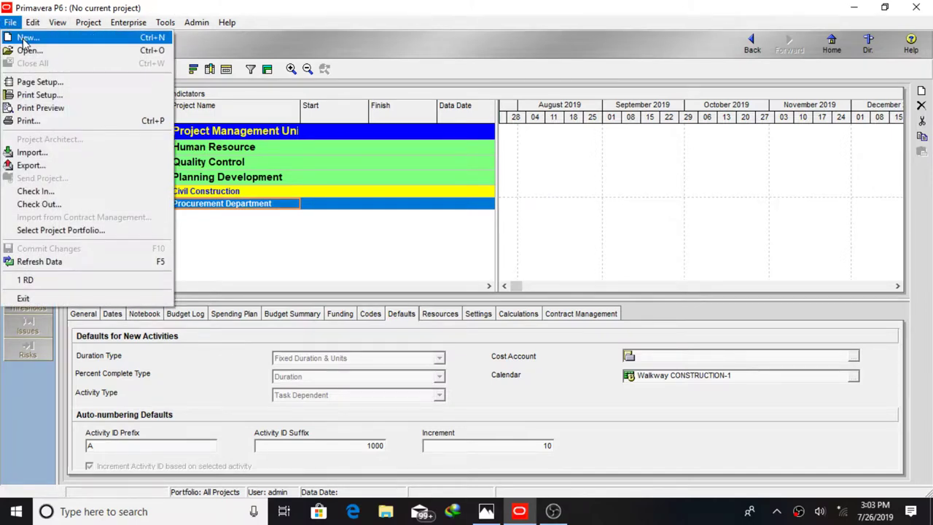
left_click(24, 43)
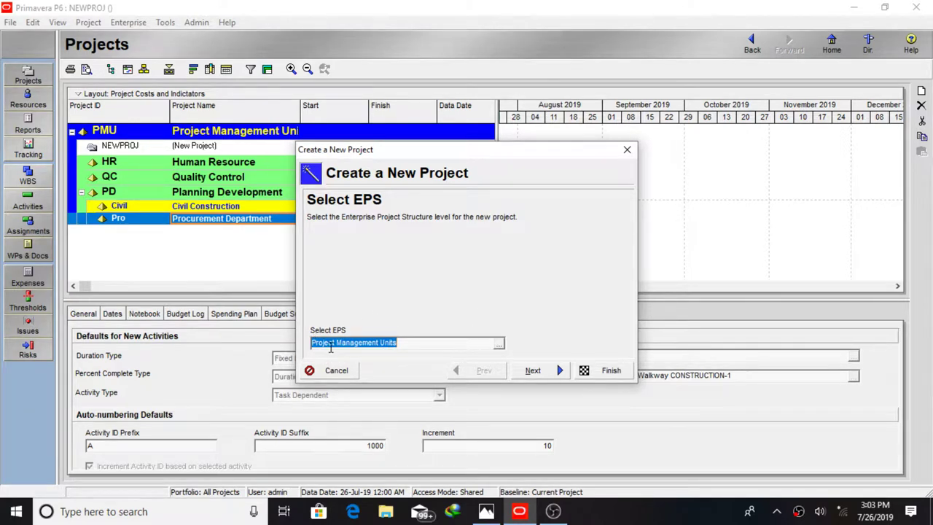
left_click(498, 344)
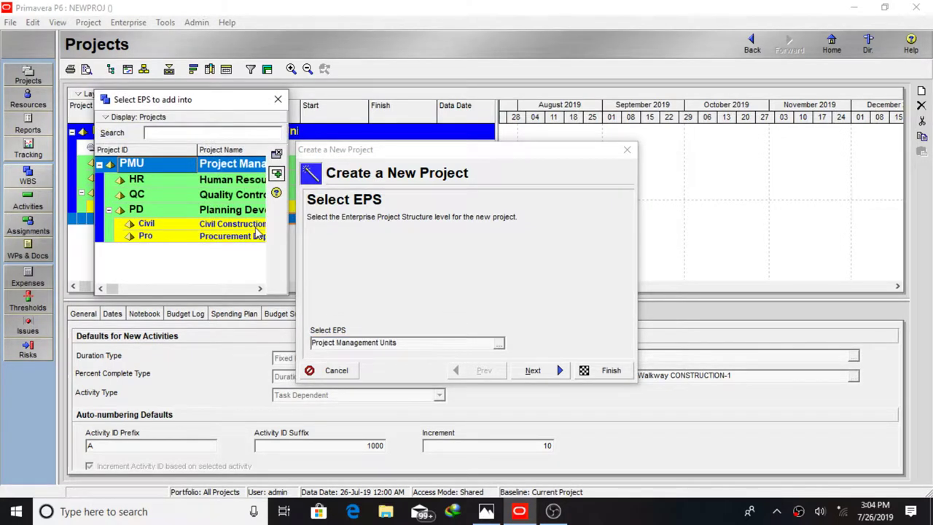
left_click(226, 228)
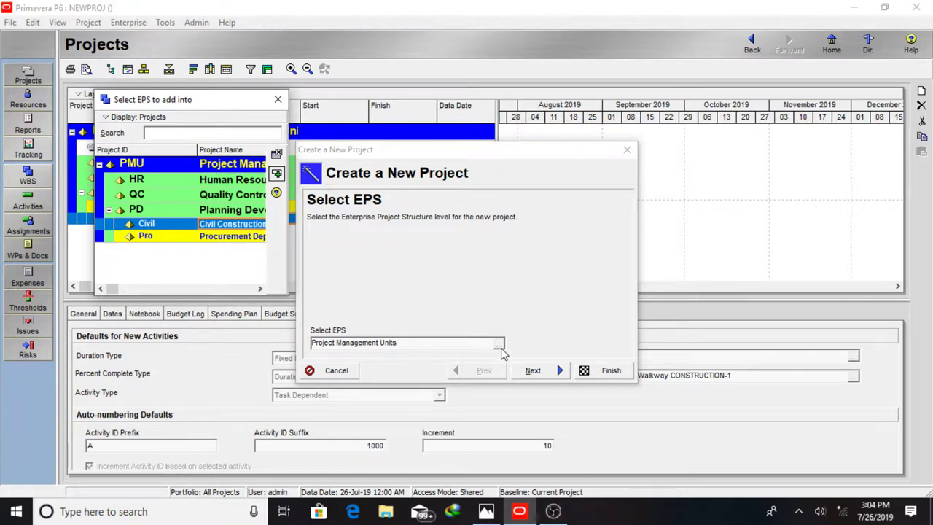
left_click(276, 175)
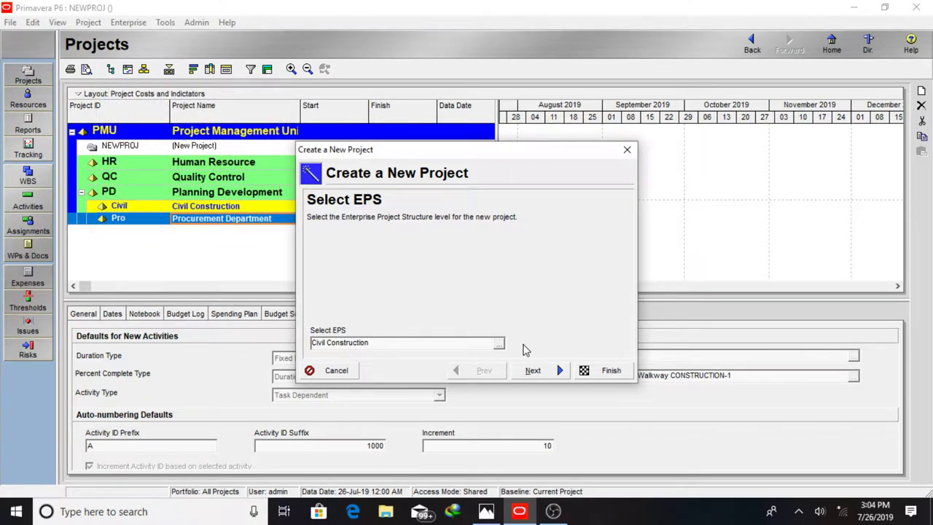
left_click(533, 373)
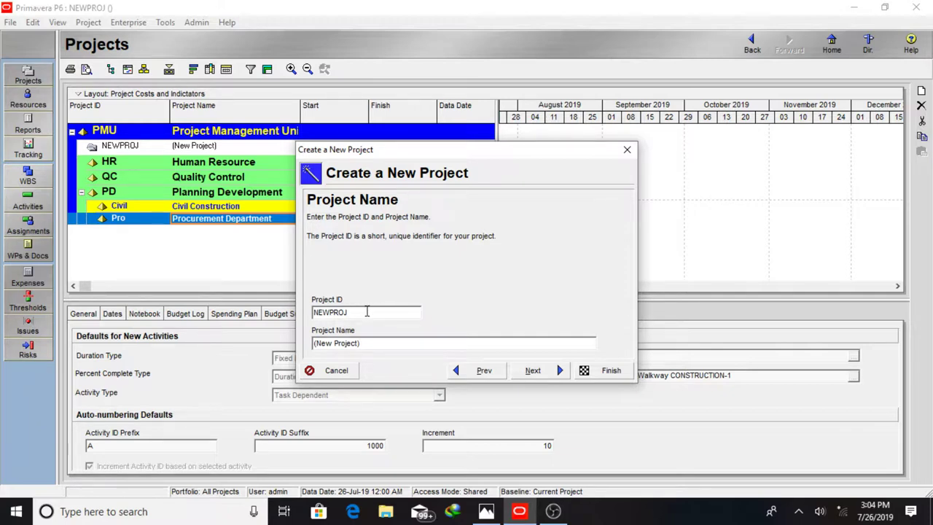
Set the new project's ID to RD and its name to Road Construction.
key("BackSpace")
key("BackSpace")
key("BackSpace")
key("BackSpace")
key("BackSpace")
key("BackSpace")
key("BackSpace")
type("RD")
left_click(390, 347)
key("BackSpace")
key("BackSpace")
key("BackSpace")
key("BackSpace")
key("BackSpace")
key("BackSpace")
key("BackSpace")
key("BackSpace")
key("BackSpace")
key("BackSpace")
key("BackSpace")
key("BackSpace")
key("BackSpace")
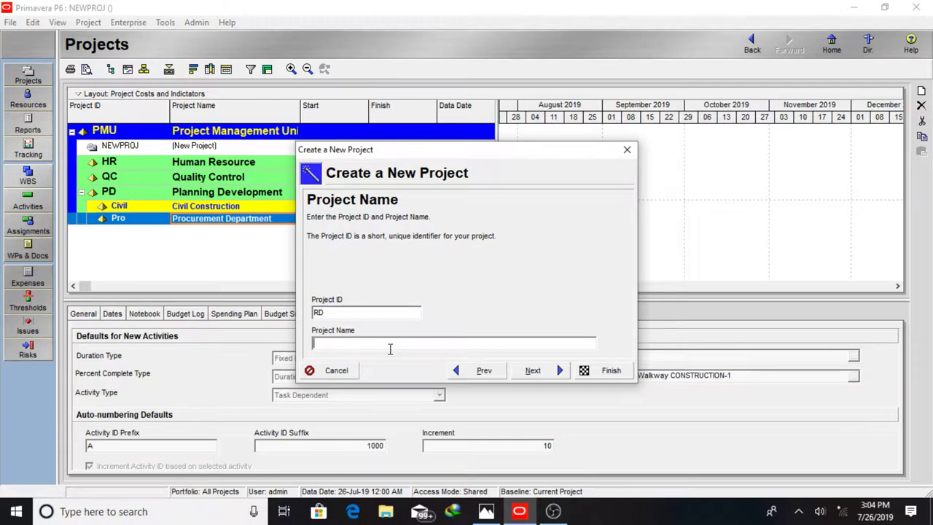
type("Road Construction")
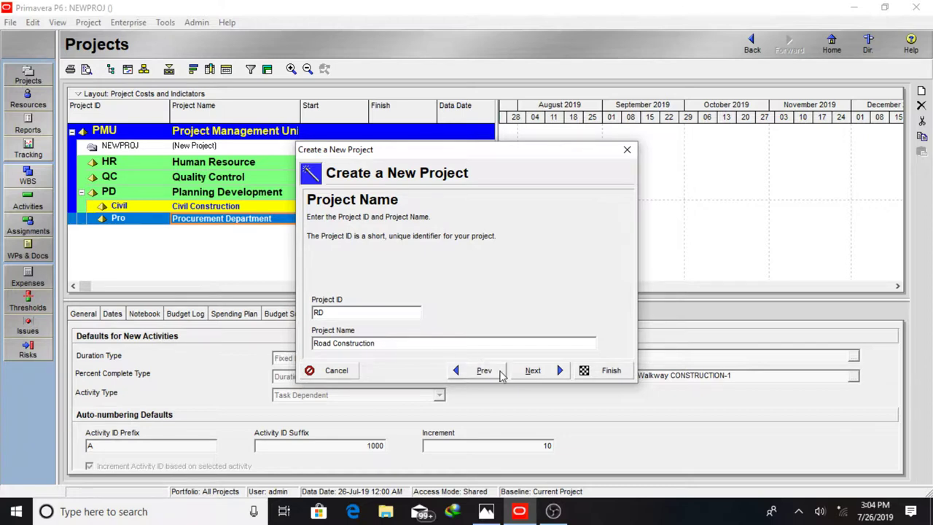
left_click(532, 371)
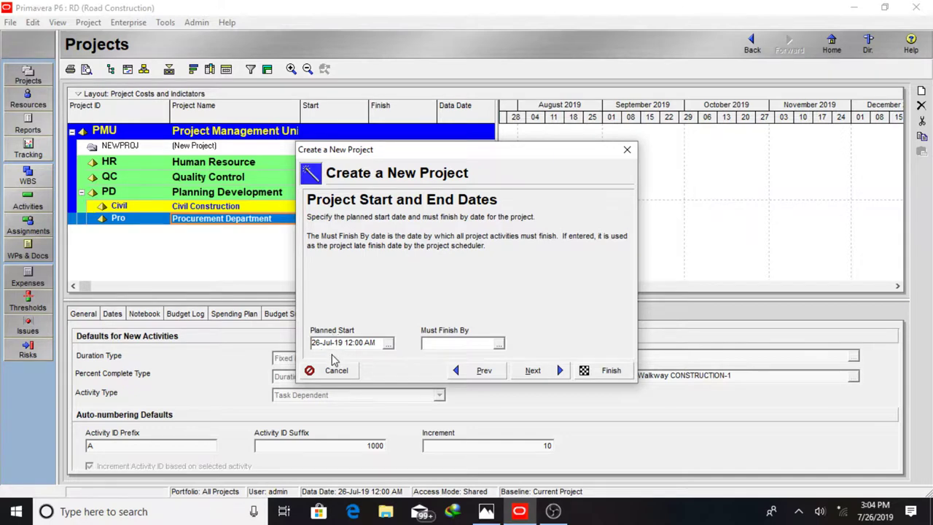
Set the project's planned start to 31-Jul-19 8:00 AM, leaving the must-finish-by date empty.
left_click(389, 347)
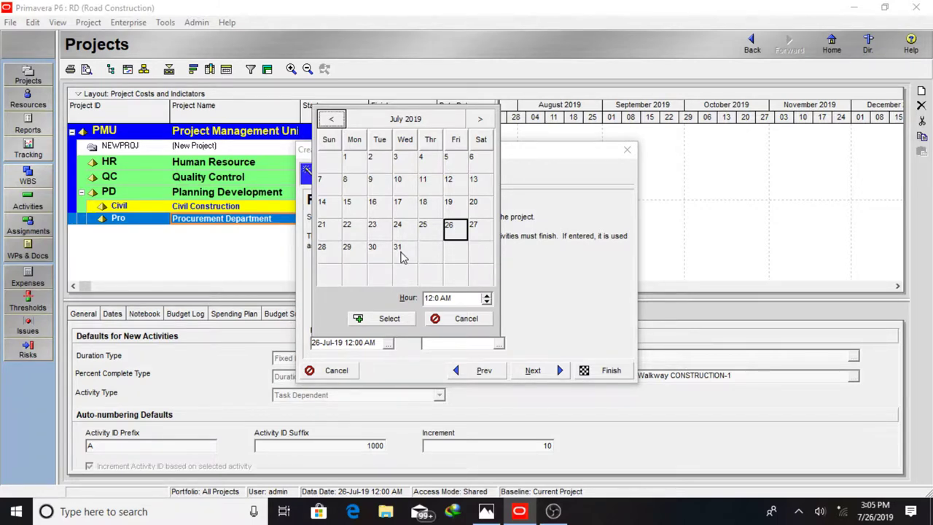
left_click(400, 249)
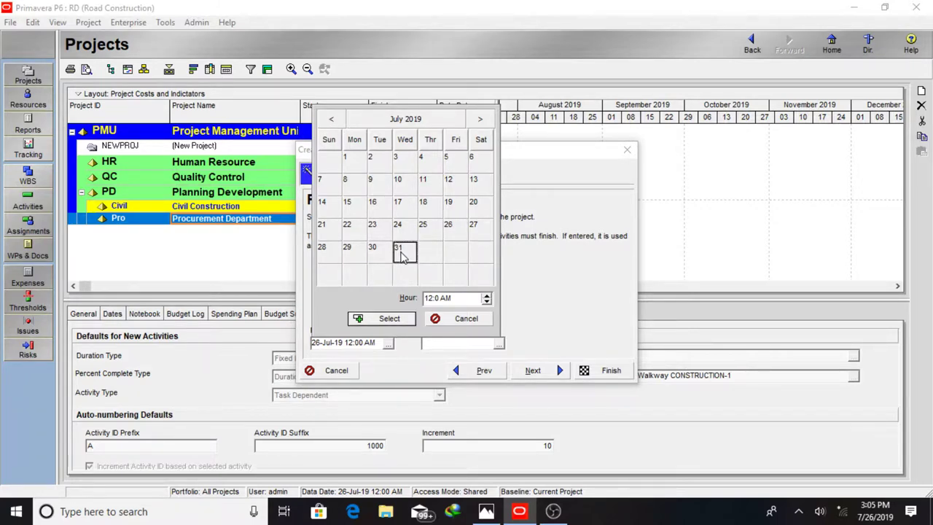
left_click(438, 297)
type("8")
left_click(402, 325)
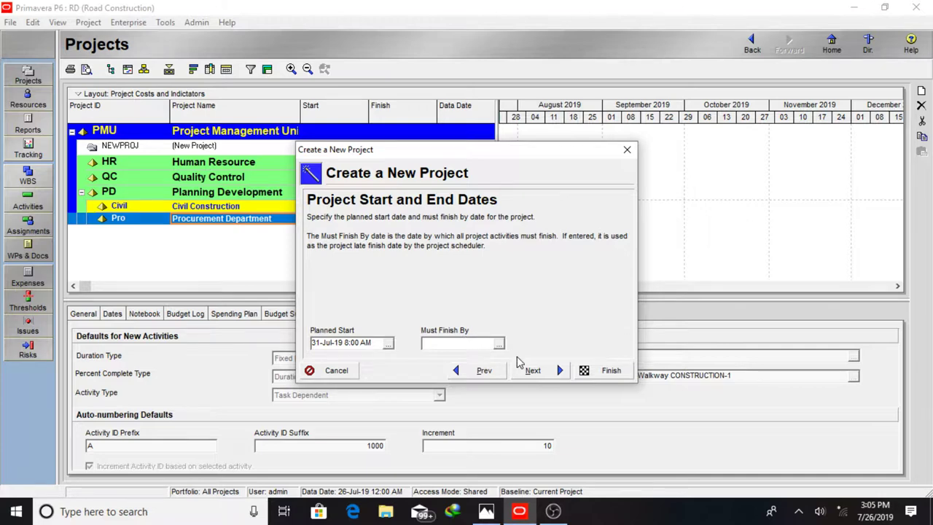
left_click(532, 371)
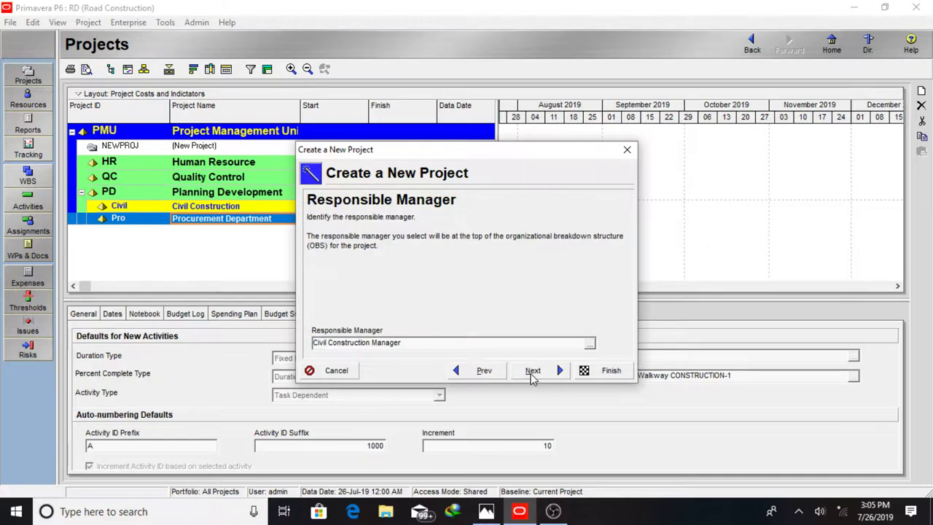
Assign the Civil Construction Manager as the project's responsible manager.
left_click(591, 346)
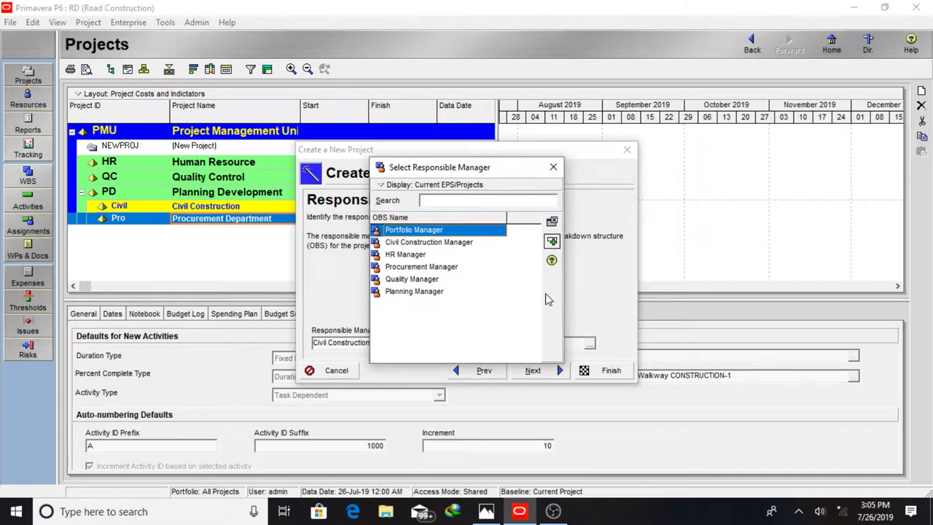
left_click(411, 243)
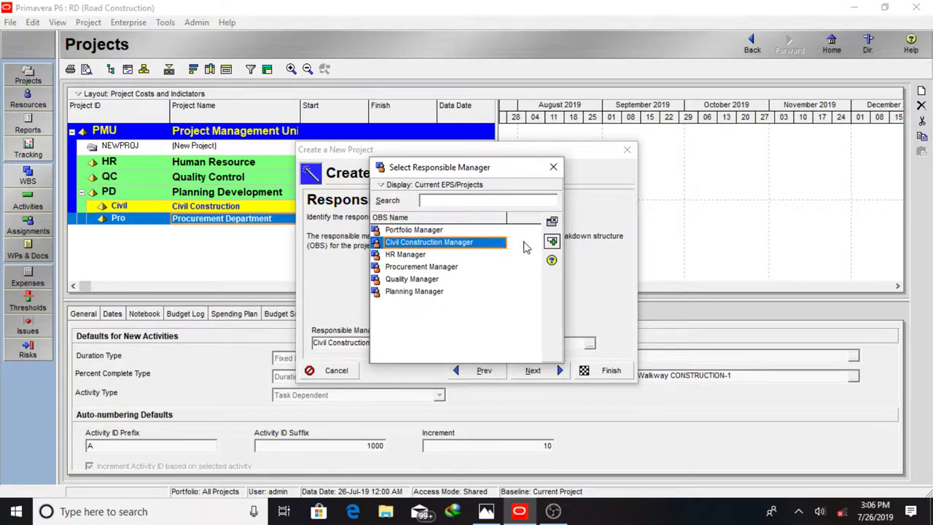
left_click(551, 243)
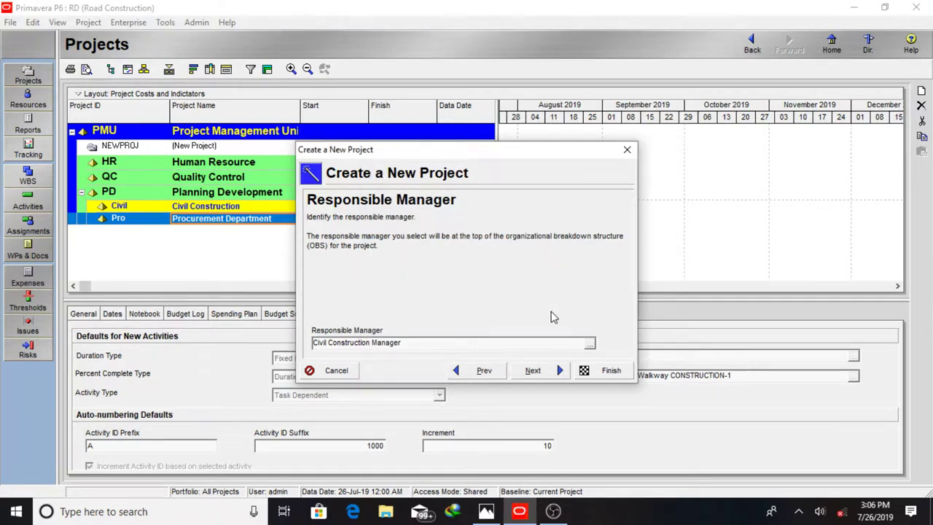
left_click(551, 371)
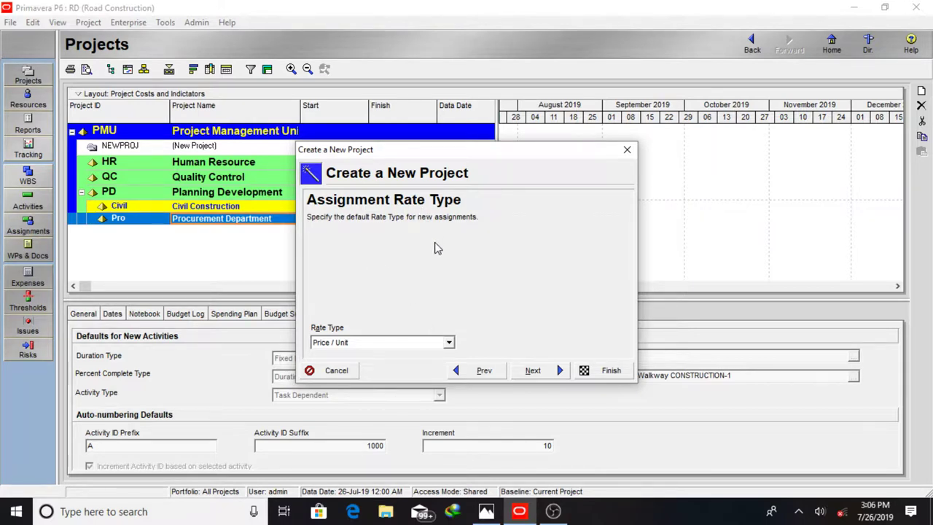
Finish creating the project with the Price / Unit rate type and without running the Project Architect.
left_click(449, 343)
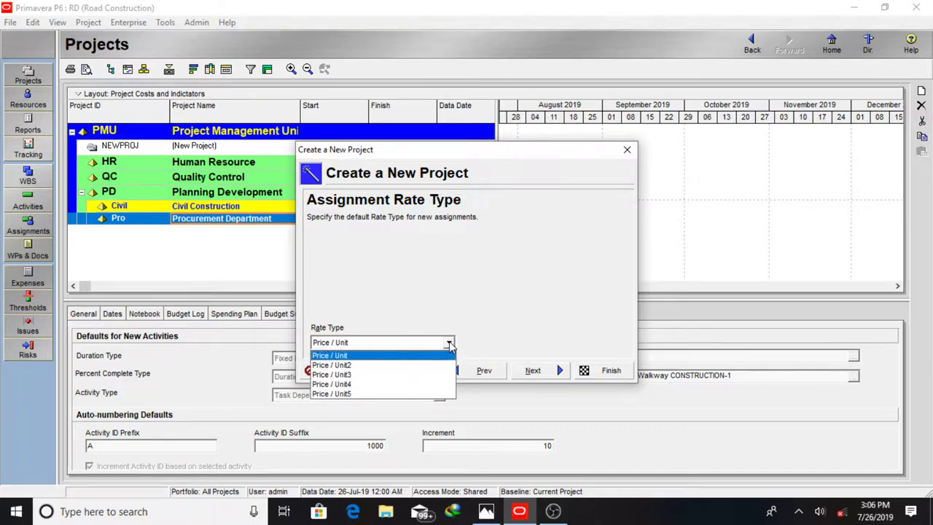
left_click(392, 351)
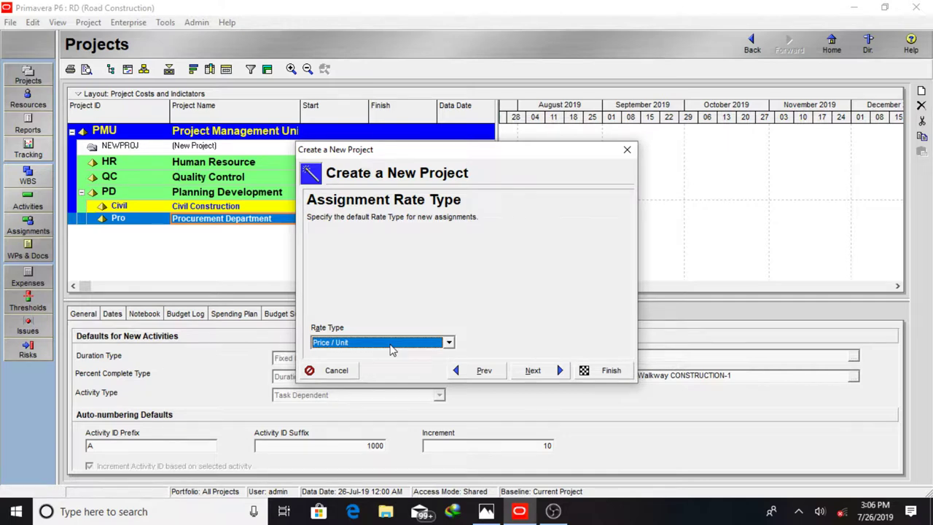
left_click(533, 372)
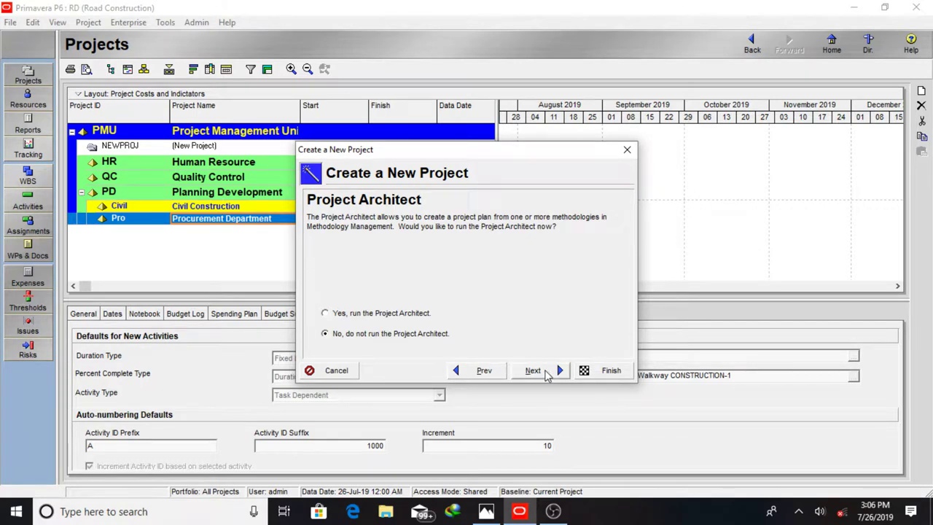
left_click(547, 373)
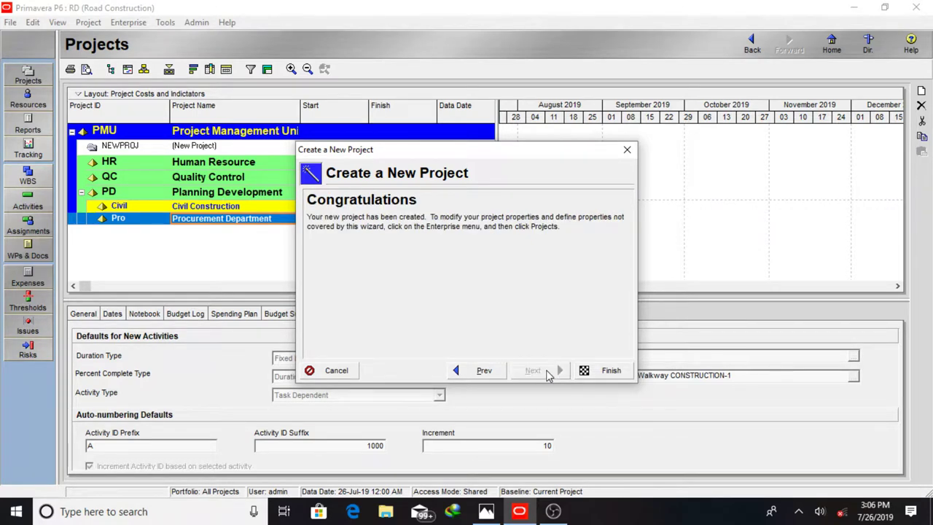
left_click(608, 370)
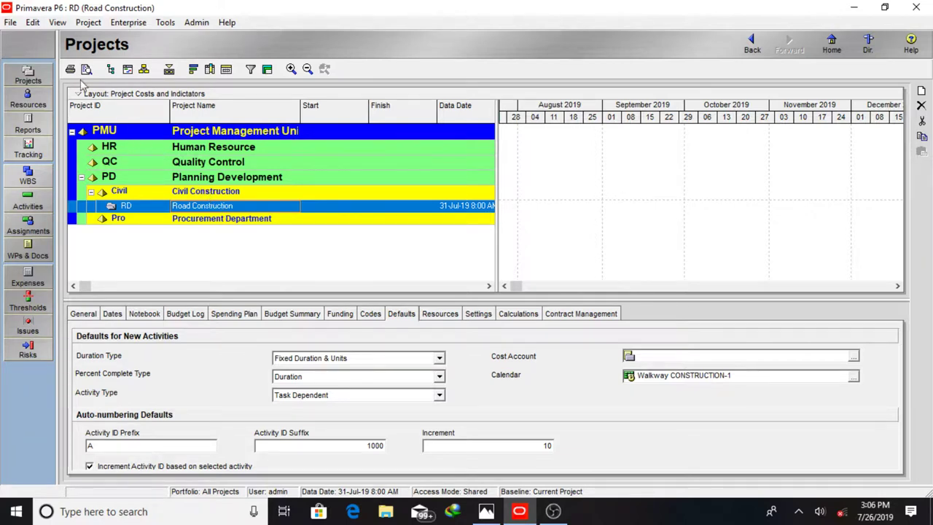
Close the Road Construction project.
left_click(11, 23)
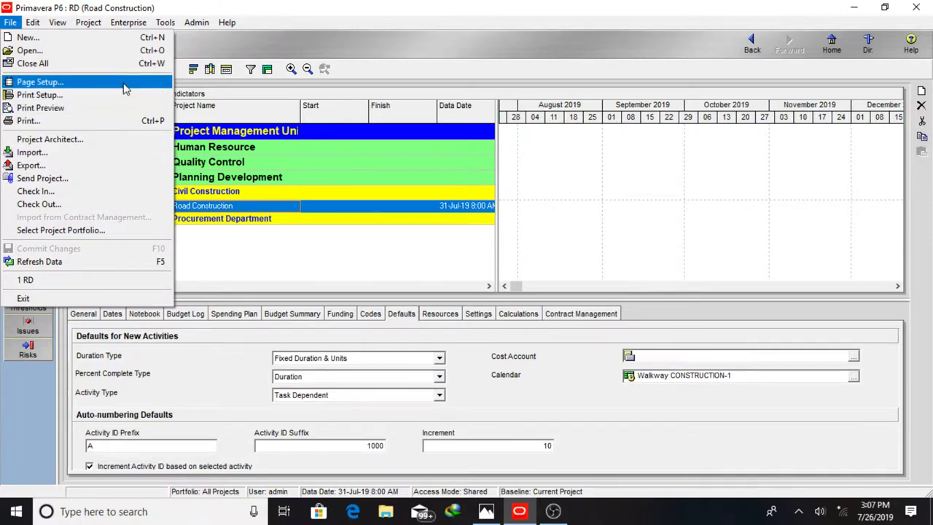
left_click(103, 66)
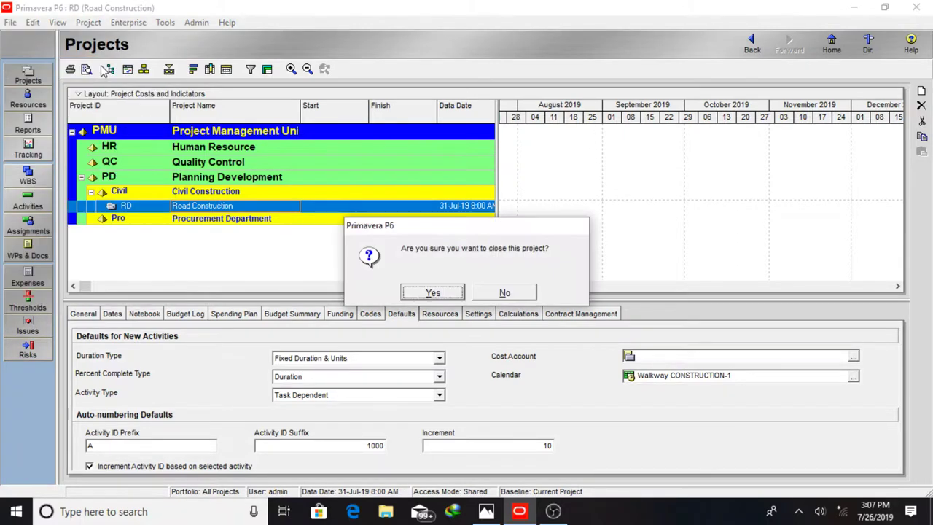
left_click(431, 292)
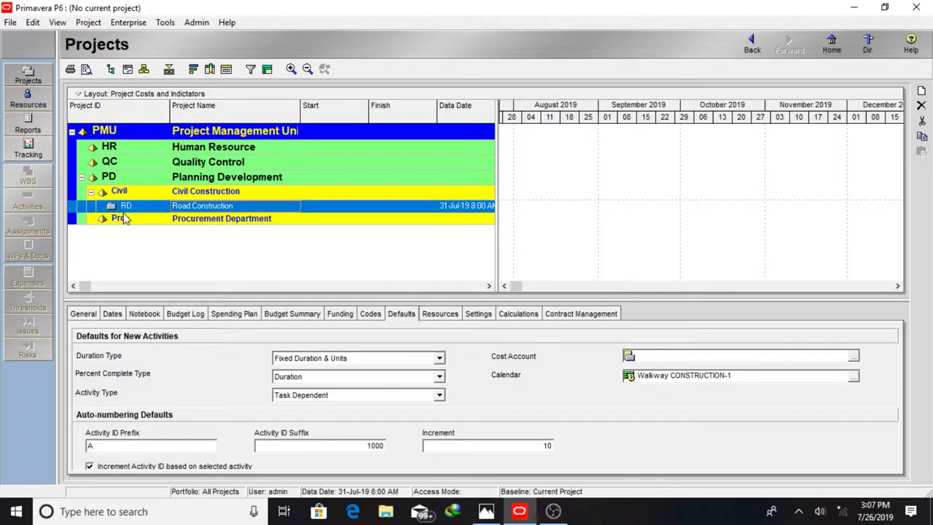
Open the Road Construction project and show its work breakdown structure.
right_click(127, 209)
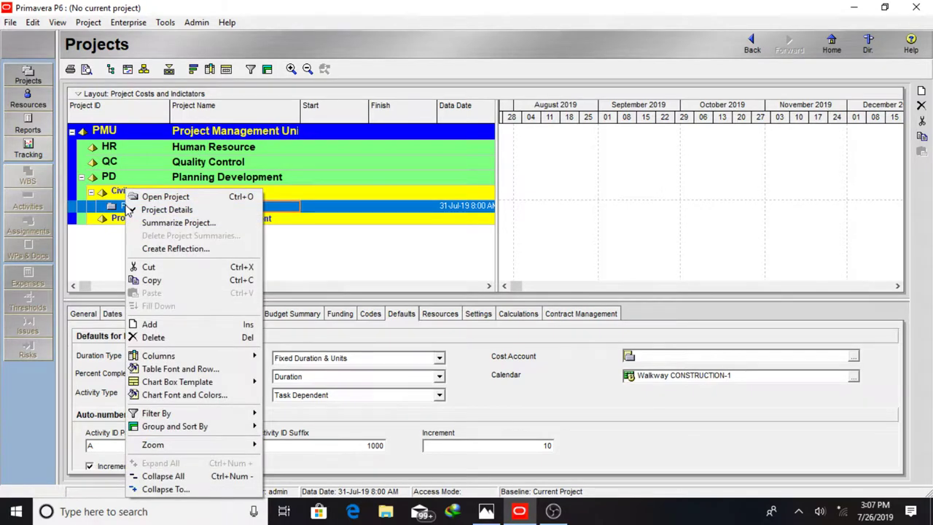
left_click(160, 197)
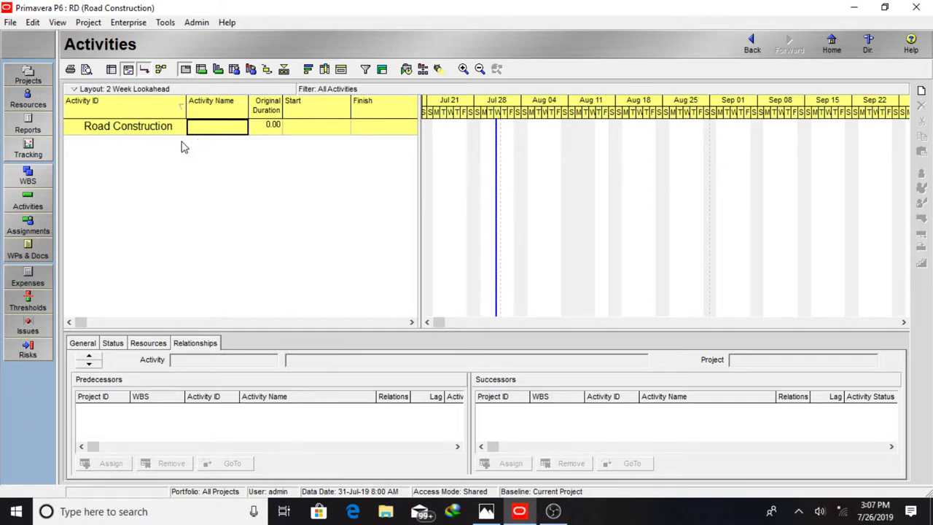
left_click(40, 175)
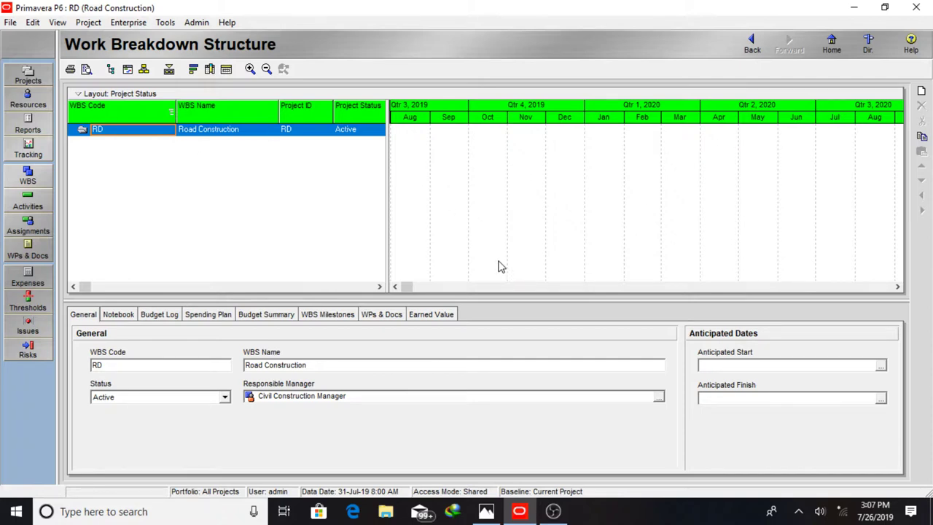
Consult the WBS diagram in Photos, and in Primavera P6 add a WBS element under Road Construction with a second element nested below it.
left_click(486, 513)
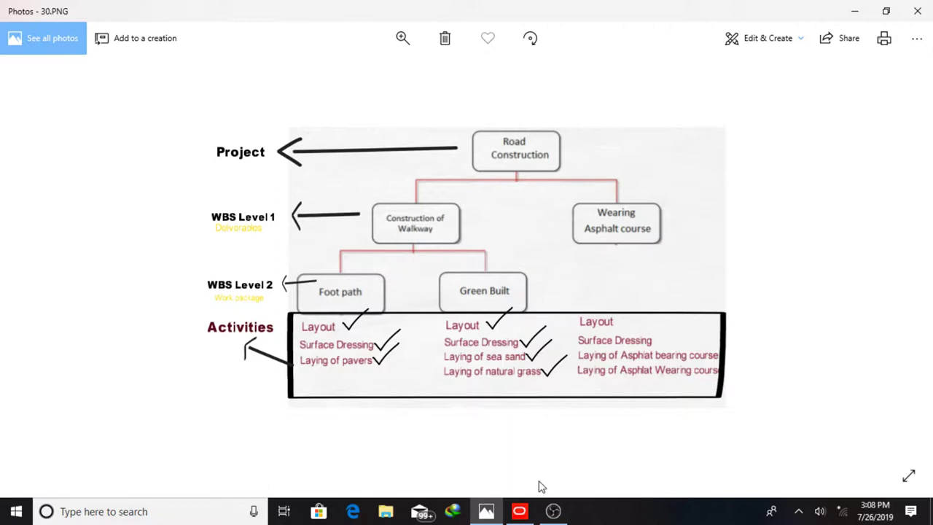
mouse_move(521, 515)
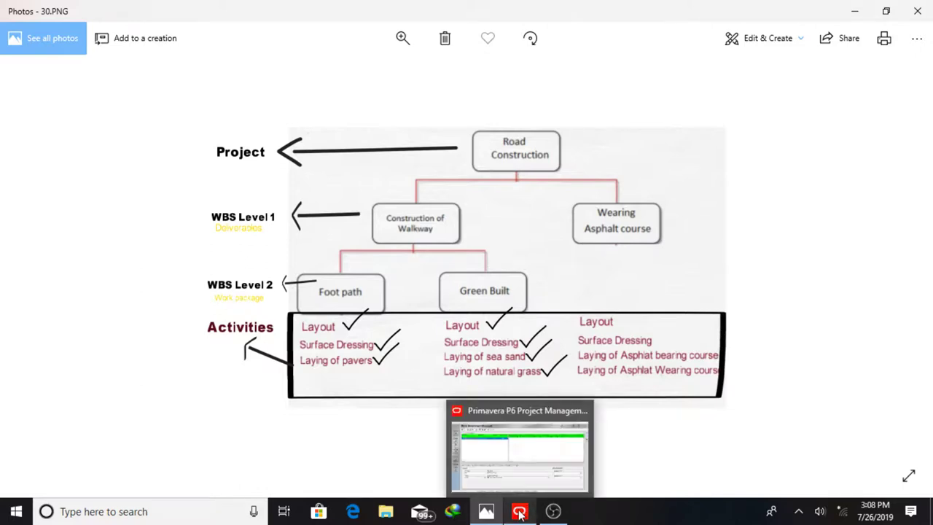
left_click(520, 515)
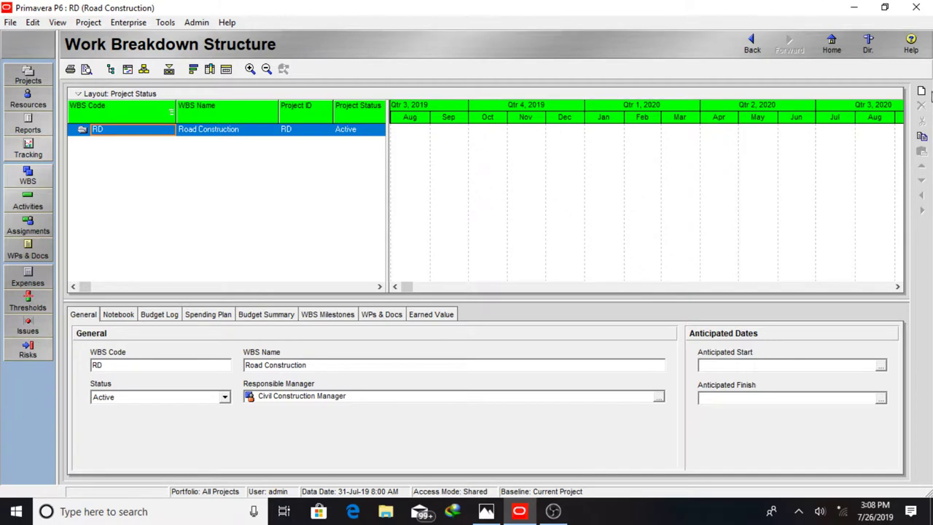
left_click(921, 92)
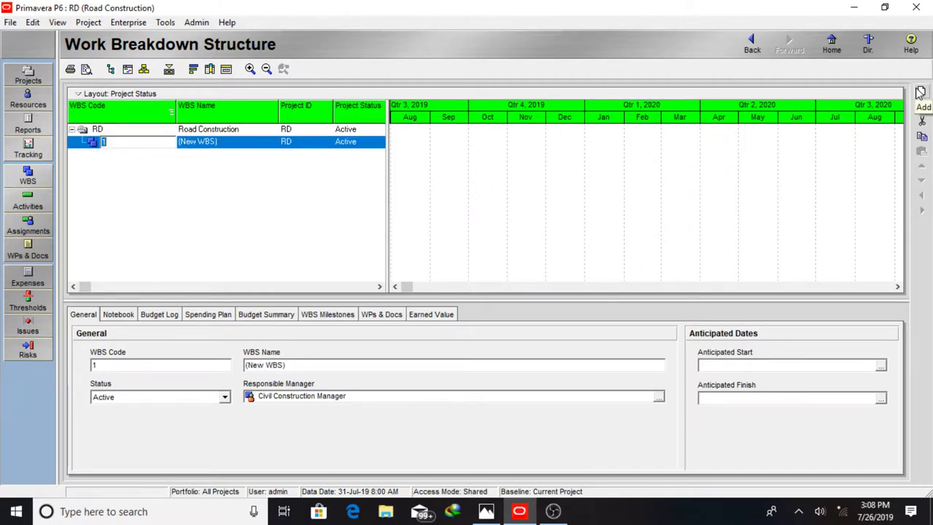
left_click(920, 92)
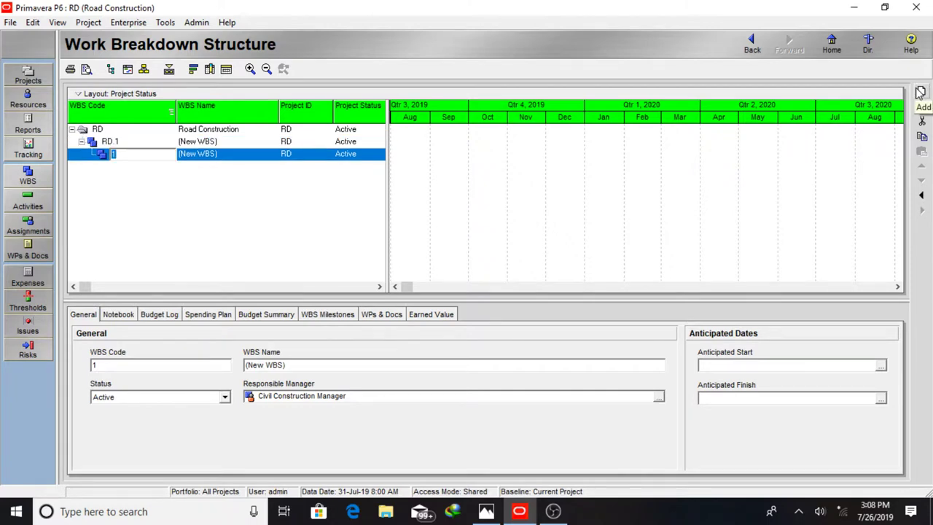
left_click(247, 141)
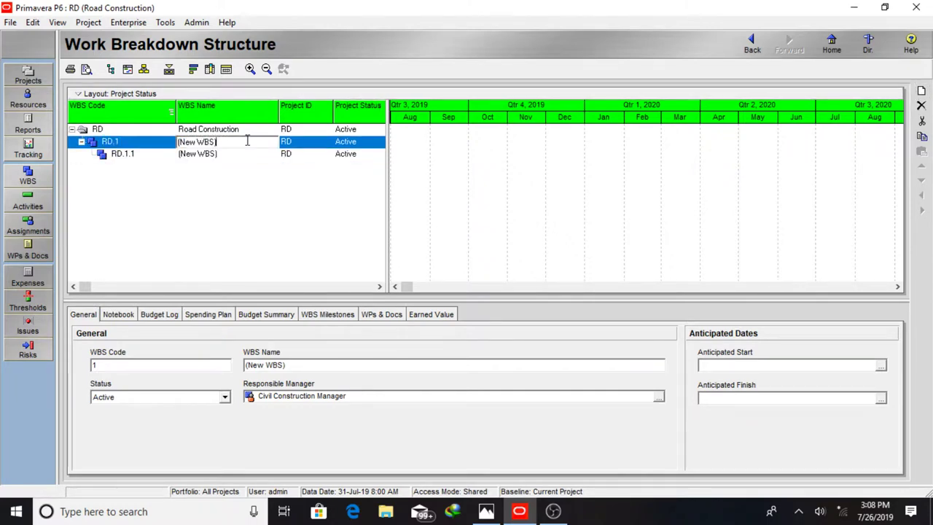
key("BackSpace")
key("BackSpace")
key("BackSpace")
key("BackSpace")
key("BackSpace")
key("BackSpace")
key("BackSpace")
key("BackSpace")
key("BackSpace")
type("Footpath C")
Consult the WBS diagram in Photos, and in Primavera P6 name the first-level WBS element "Construction of walkway".
left_click(486, 514)
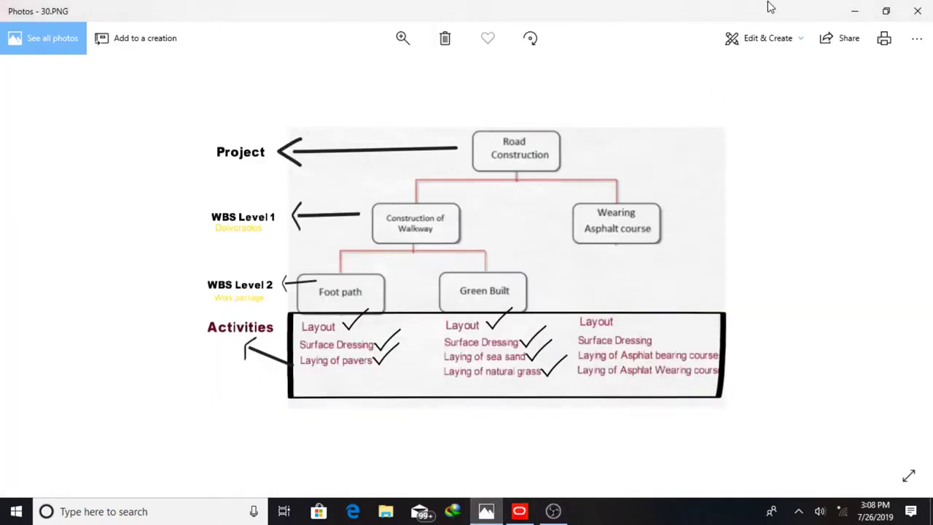
left_click(853, 18)
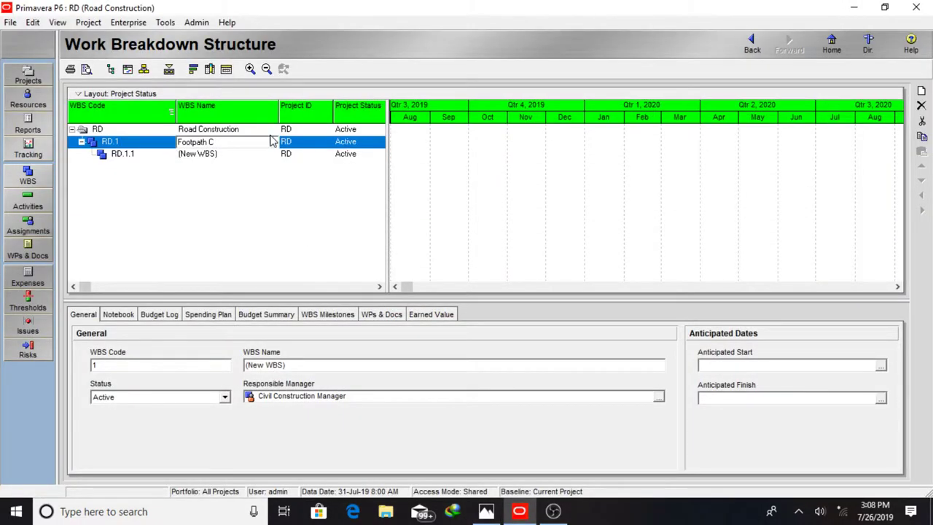
left_click(207, 142)
key("BackSpace")
key("BackSpace")
key("BackSpace")
key("BackSpace")
key("BackSpace")
key("BackSpace")
key("BackSpace")
key("BackSpace")
key("BackSpace")
type("onstruction of wa")
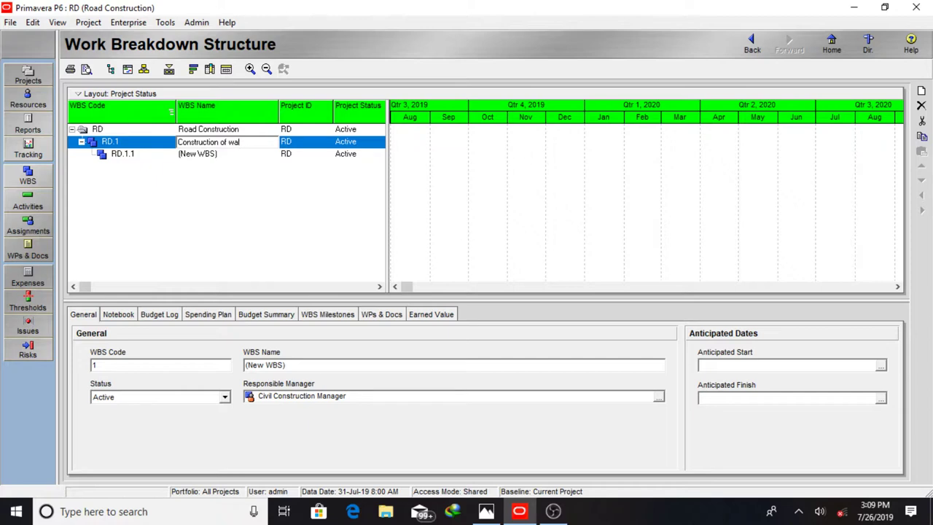
type("lkway")
Outdent the nested WBS element to the first level and name it "Wearing asphalt course" after checking the diagram in Photos.
left_click(209, 159)
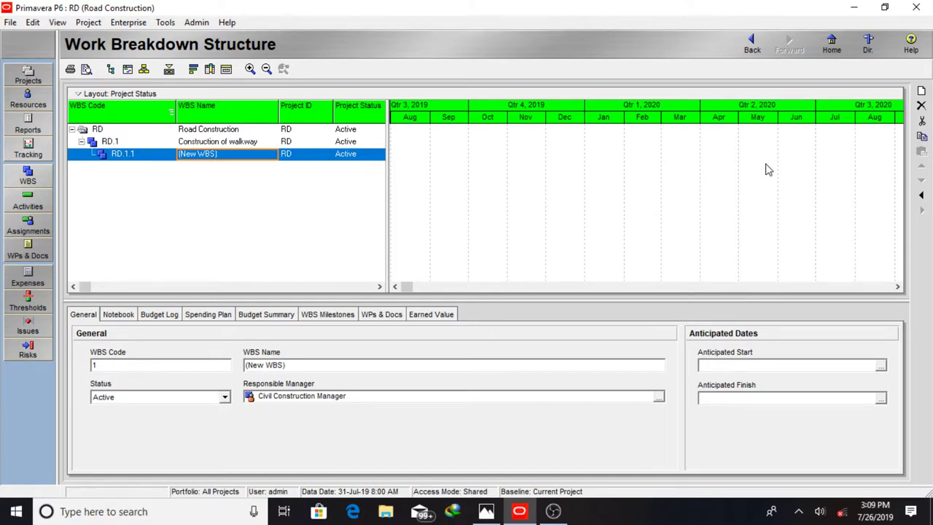
left_click(921, 198)
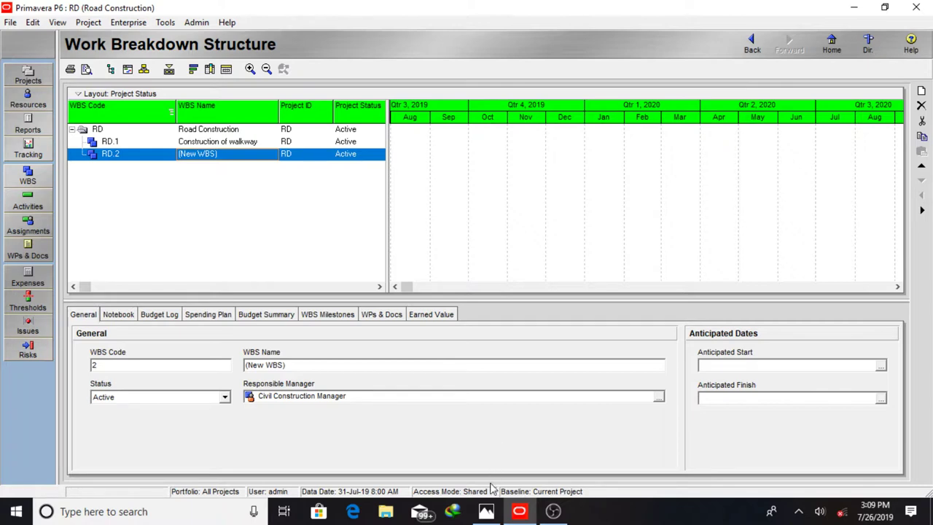
left_click(488, 514)
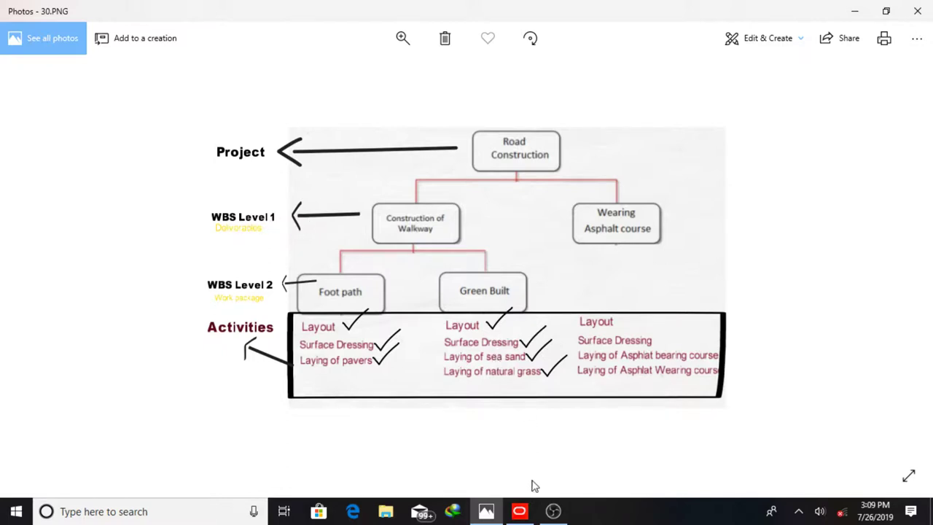
left_click(530, 515)
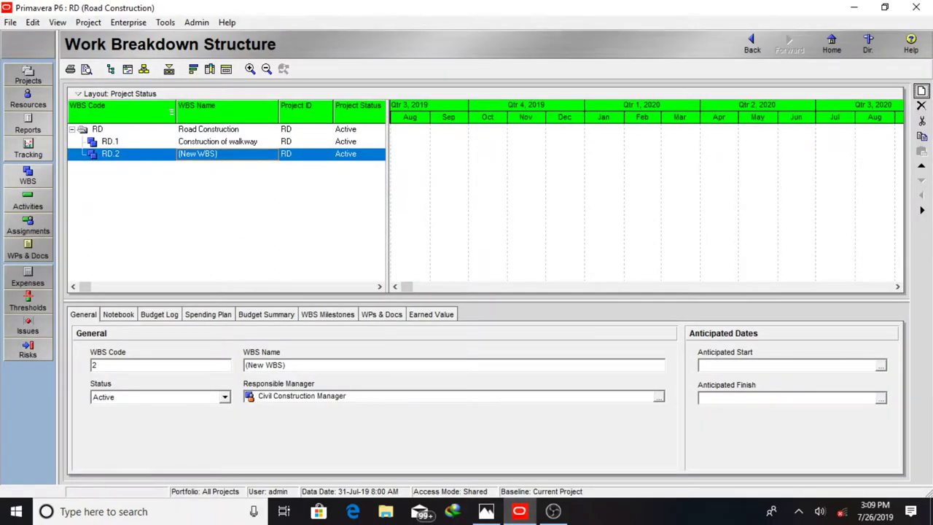
left_click(243, 155)
key("BackSpace")
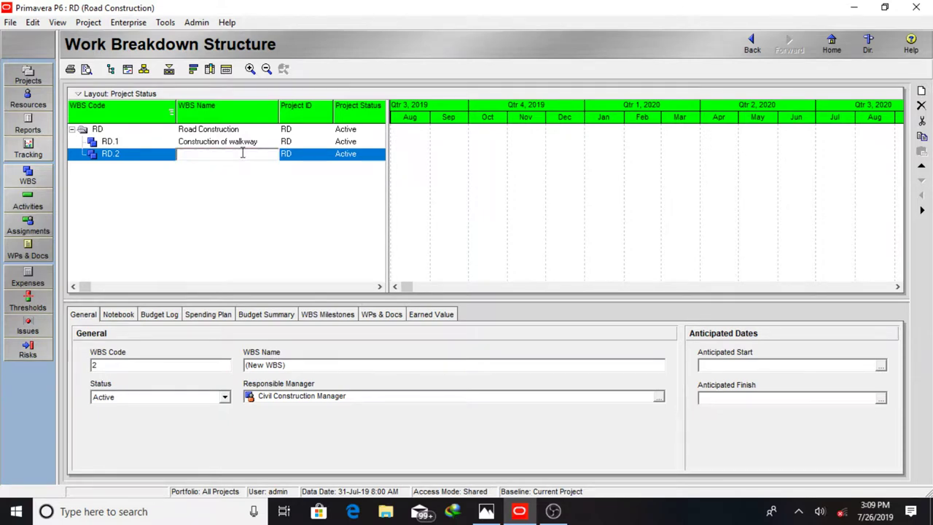
type("w")
key("BackSpace")
type("Wearing asphalt course")
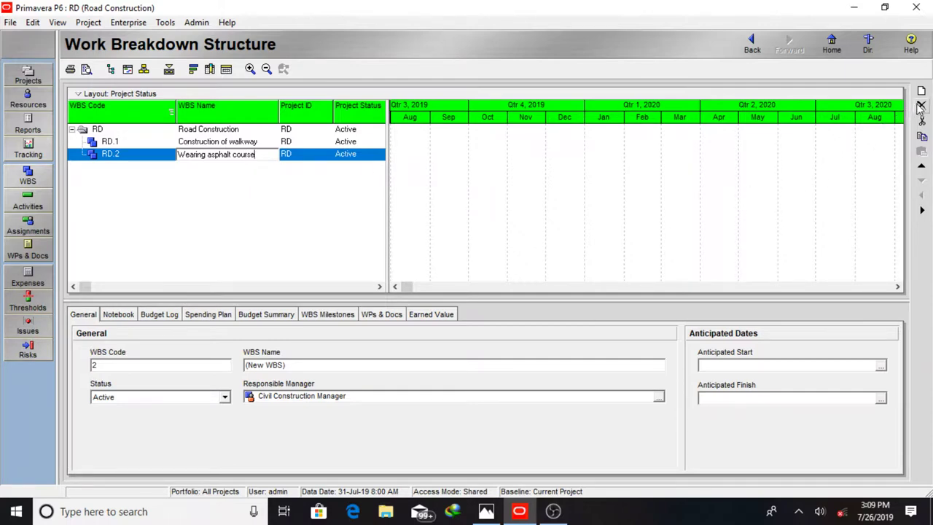
Add a WBS element below Wearing asphalt course, consult the diagram in Photos, and return to Primavera P6.
left_click(921, 92)
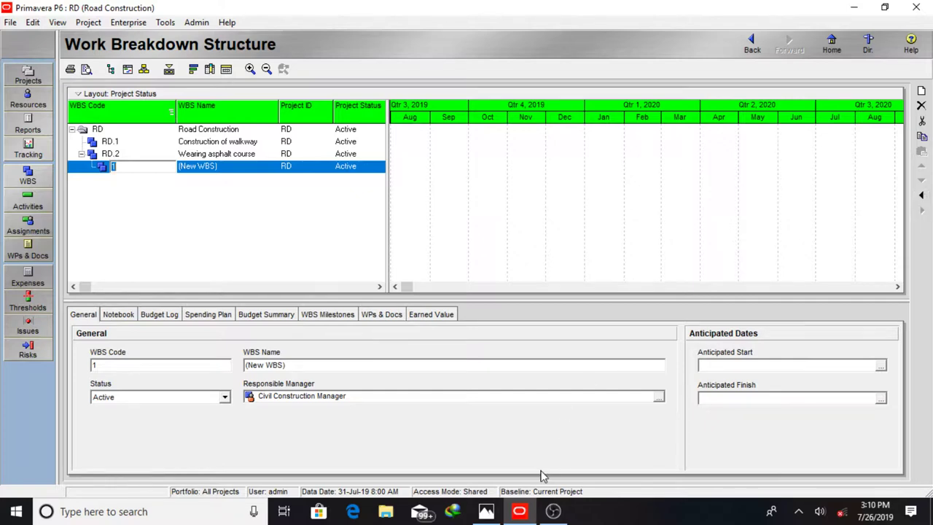
left_click(492, 513)
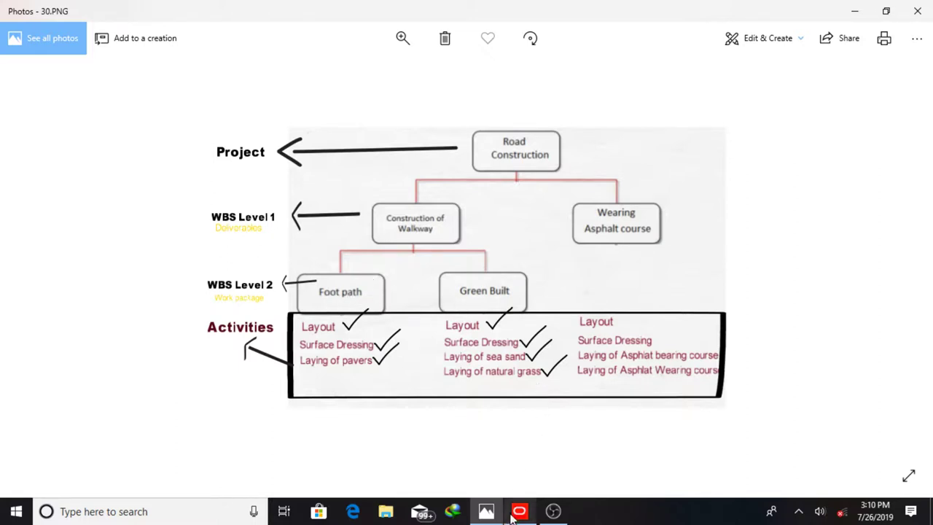
mouse_move(512, 516)
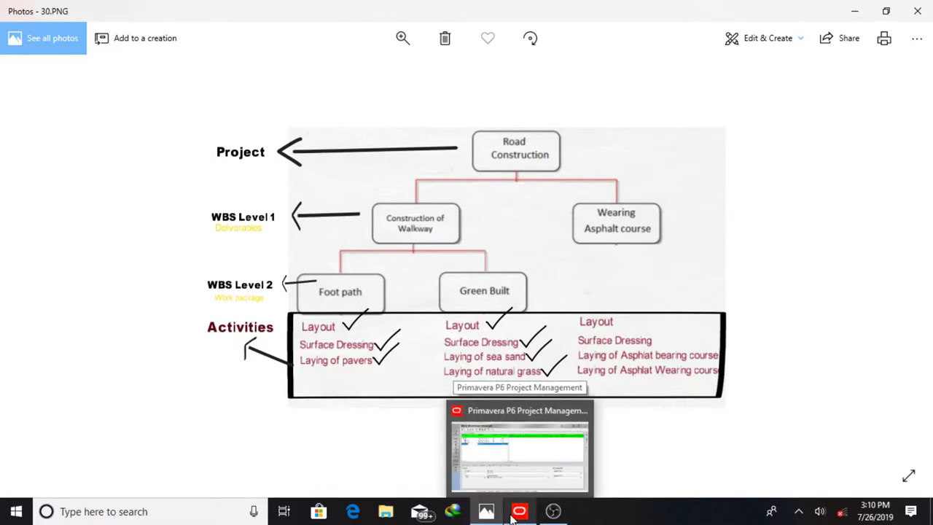
left_click(513, 516)
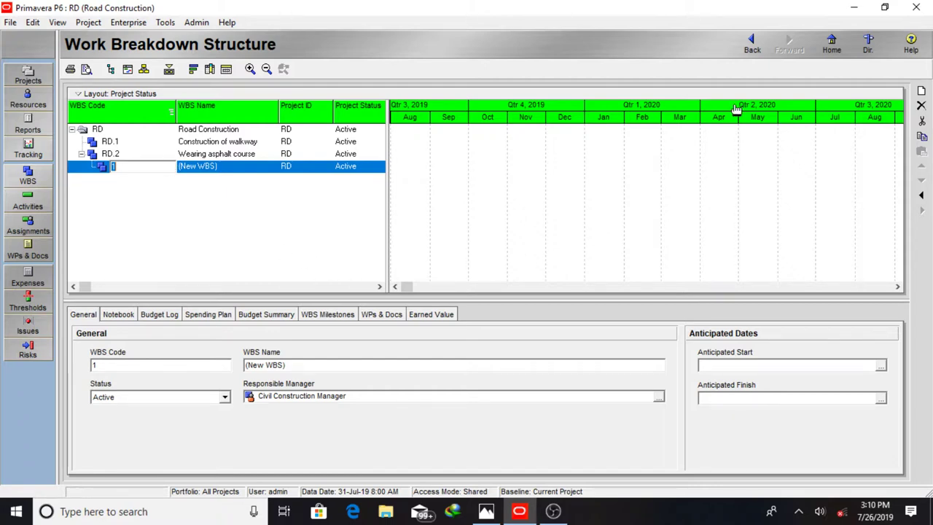
left_click(327, 219)
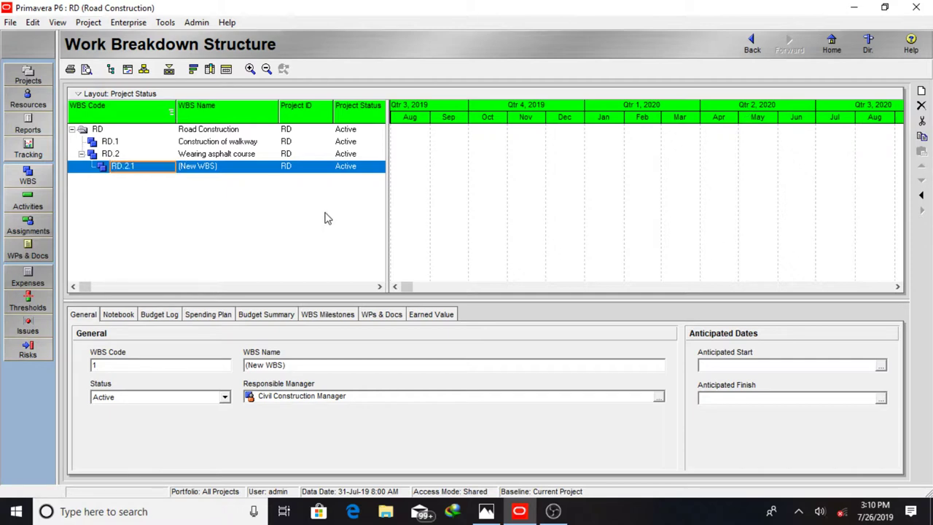
Name the new WBS element "Footpath" and relocate it to the first level, directly above Wearing asphalt course.
left_click(247, 168)
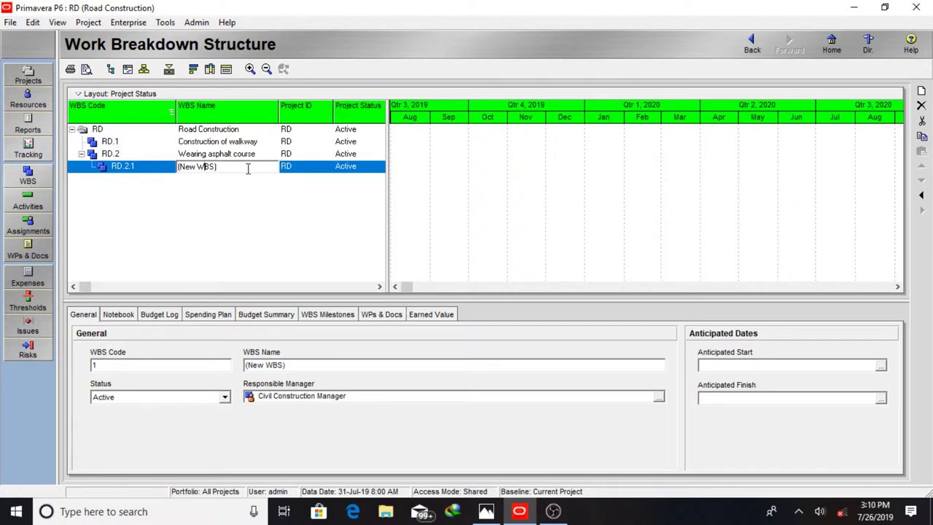
key("BackSpace")
key("BackSpace")
key("BackSpace")
key("BackSpace")
key("BackSpace")
key("BackSpace")
key("BackSpace")
key("BackSpace")
type("Footpath")
key("Return")
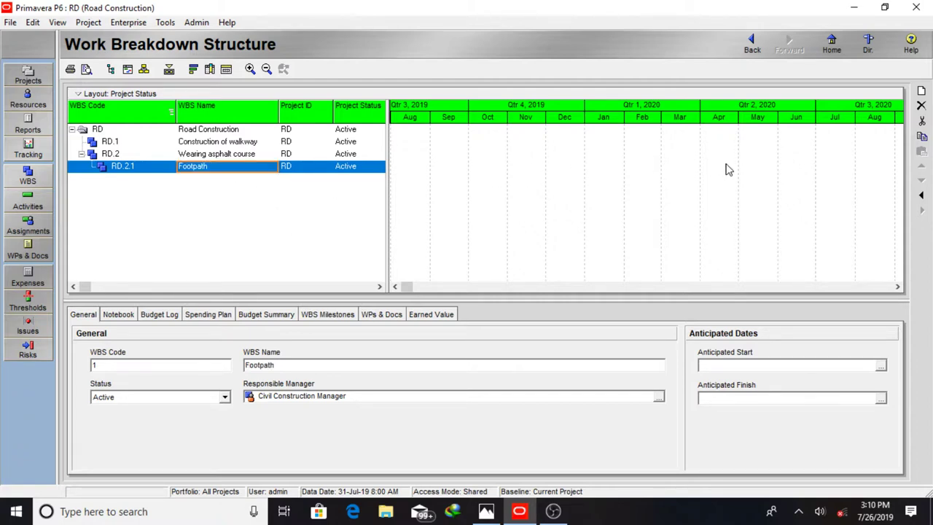
left_click(922, 196)
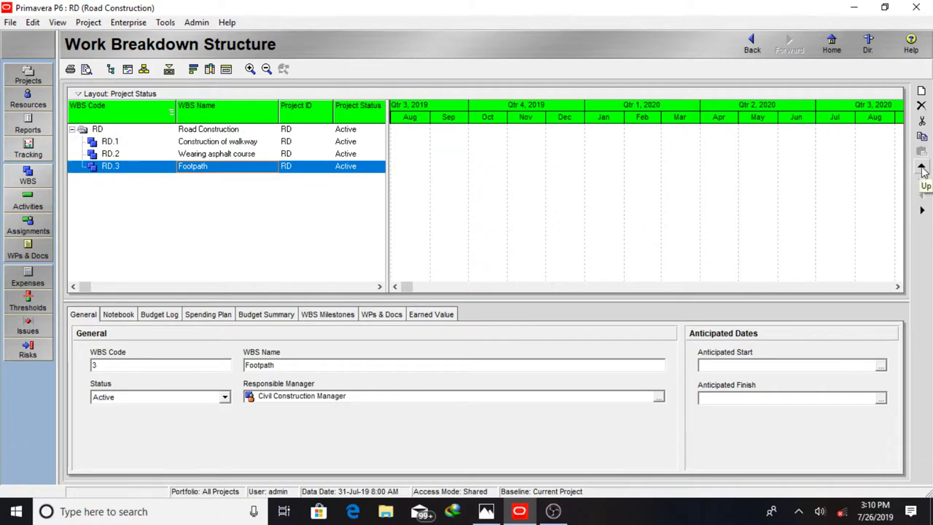
left_click(922, 167)
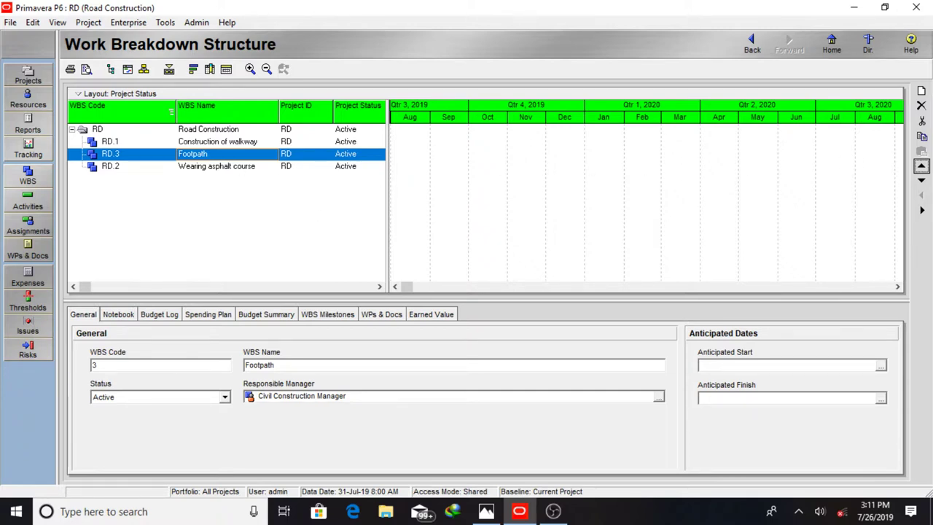
Add a WBS element below Footpath and name it "Green Built".
left_click(922, 92)
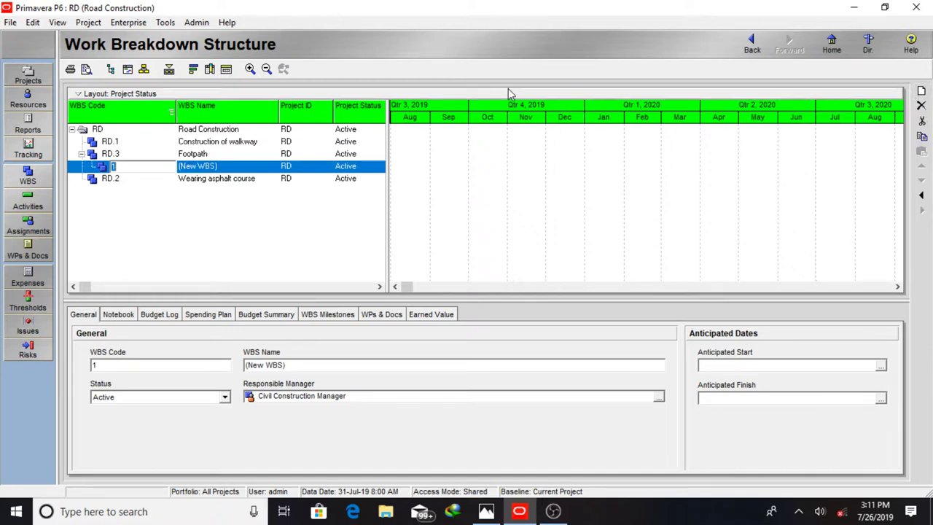
left_click(237, 168)
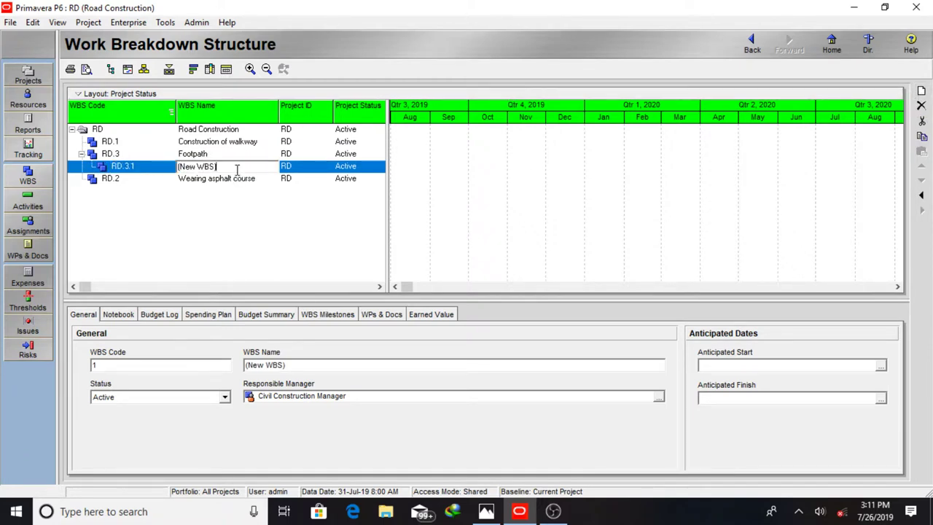
key("BackSpace")
key("BackSpace")
key("BackSpace")
key("BackSpace")
key("BackSpace")
key("BackSpace")
key("BackSpace")
key("BackSpace")
key("BackSpace")
type("Green B")
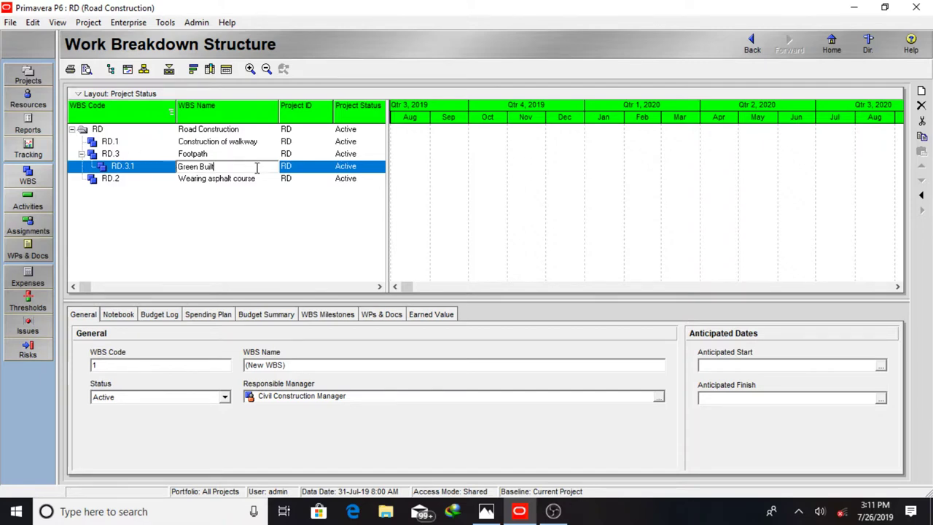
type("uilt")
Indent Footpath under Construction of walkway, and outdent Green Built to the same level as Footpath.
left_click(217, 160)
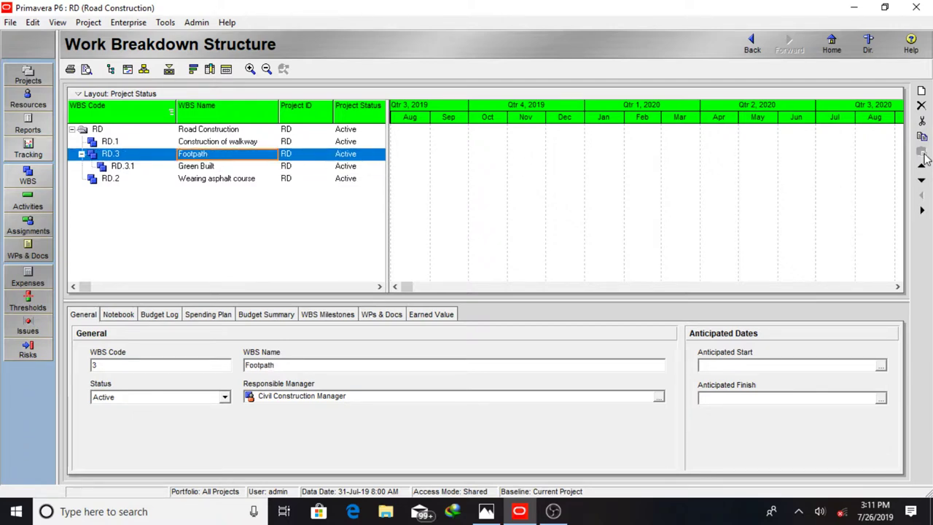
left_click(924, 212)
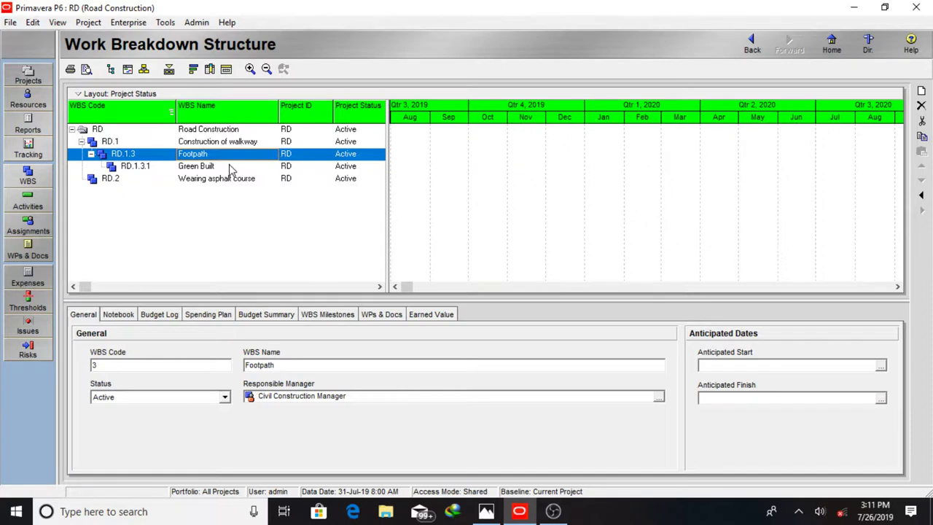
left_click(203, 169)
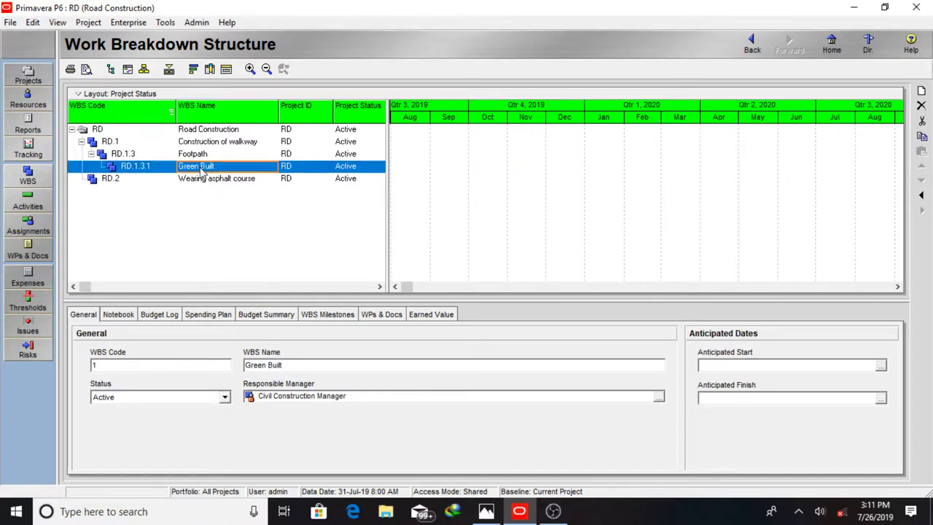
left_click(920, 195)
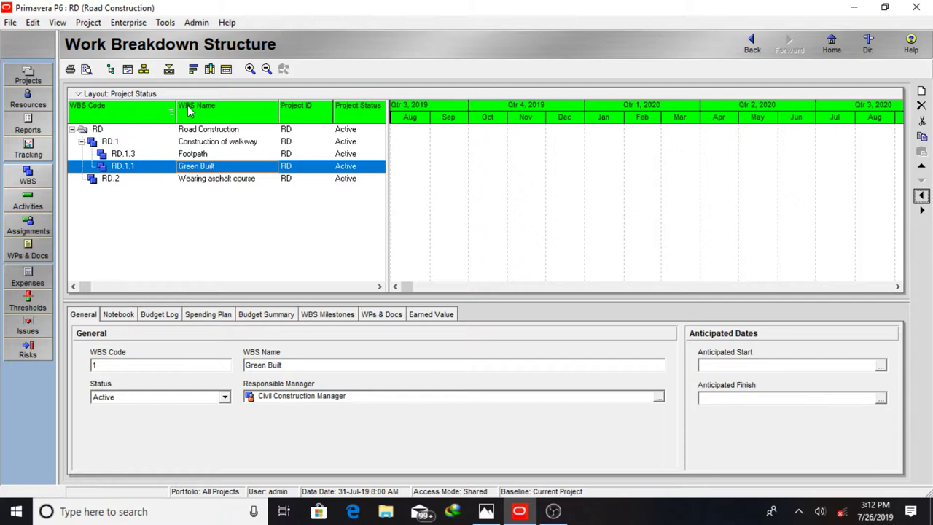
Review the whole WBS hierarchy in the chart view, and return to the table view.
left_click(144, 70)
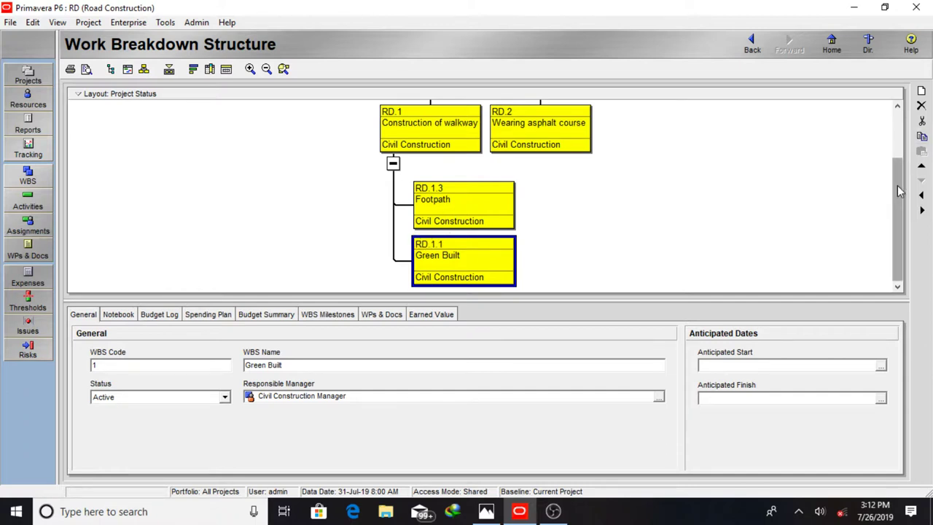
left_click_drag(898, 191, 889, 142)
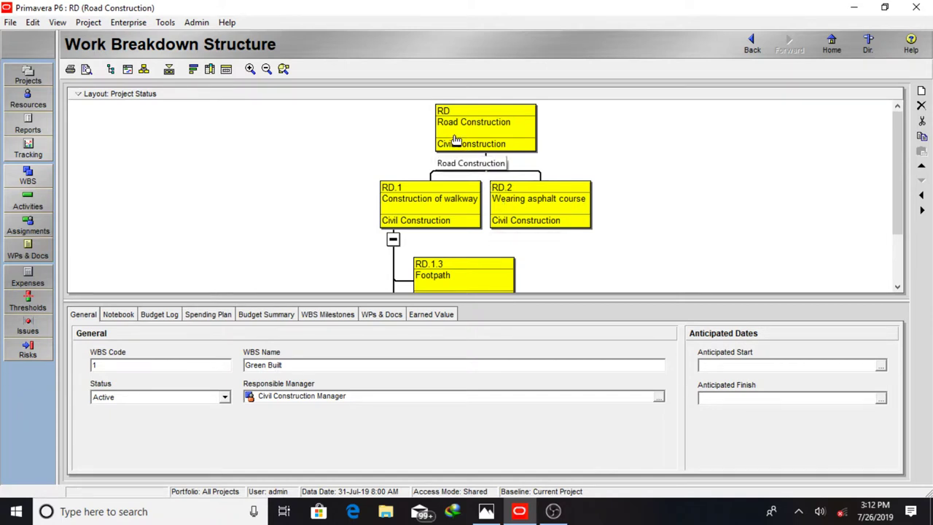
left_click(127, 70)
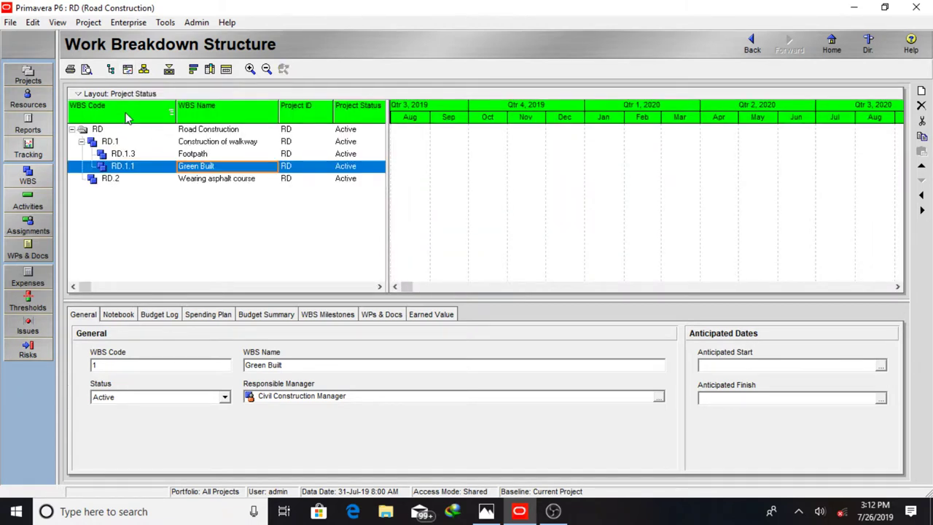
Compare the WBS table with the bands in the Activities view, and select the Green Built band there.
left_click(36, 202)
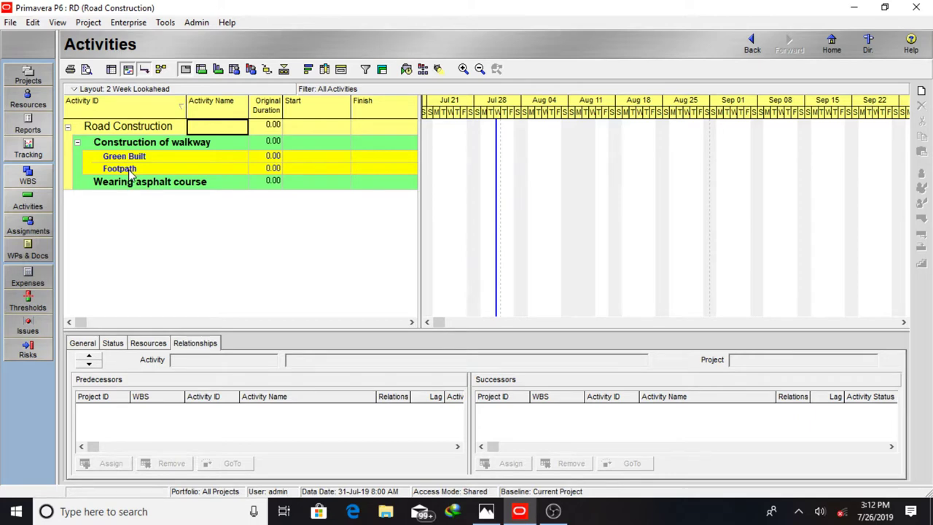
left_click(28, 175)
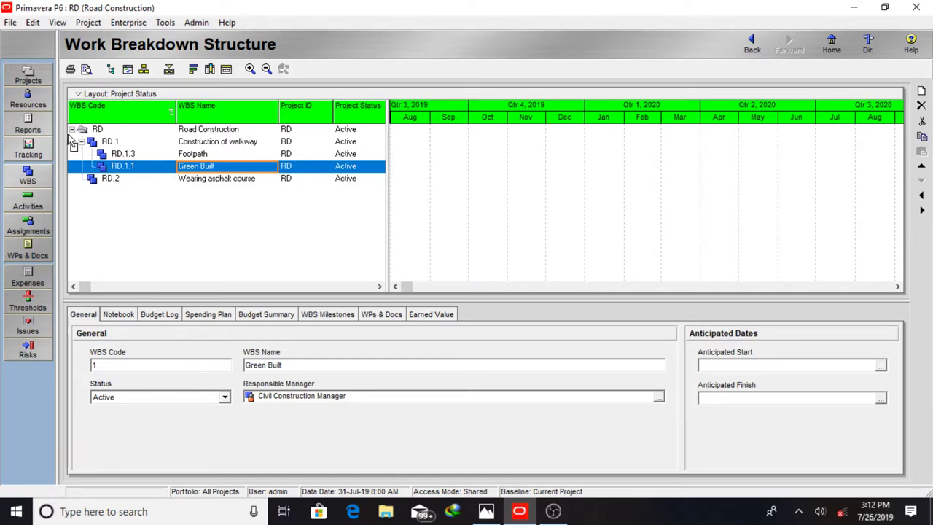
left_click(33, 199)
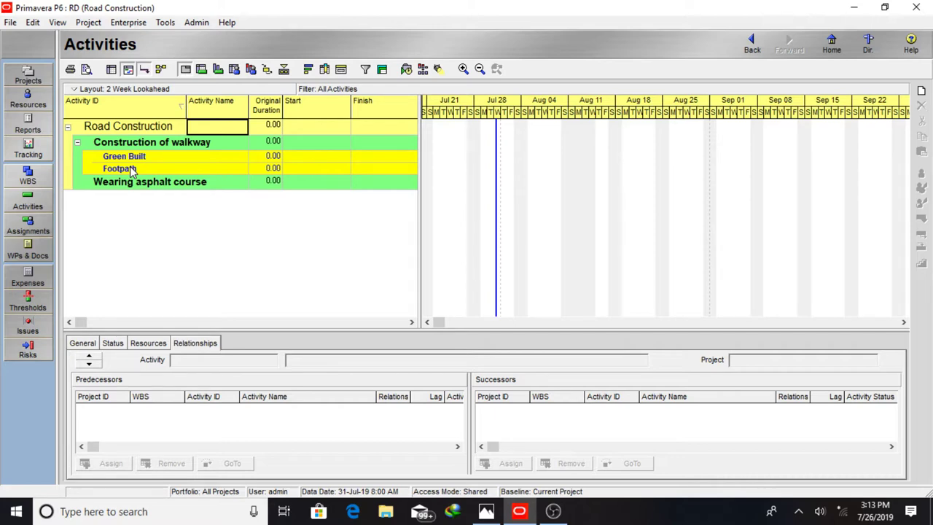
right_click(182, 185)
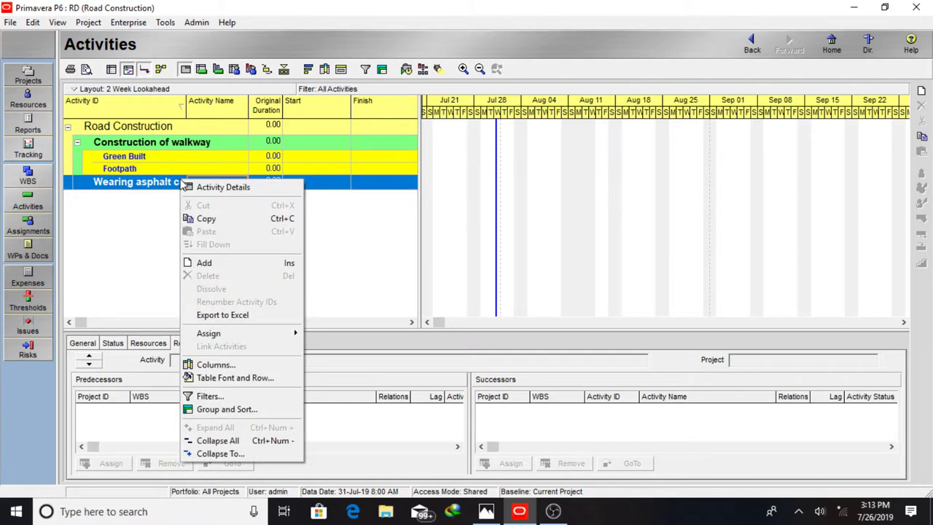
left_click(161, 206)
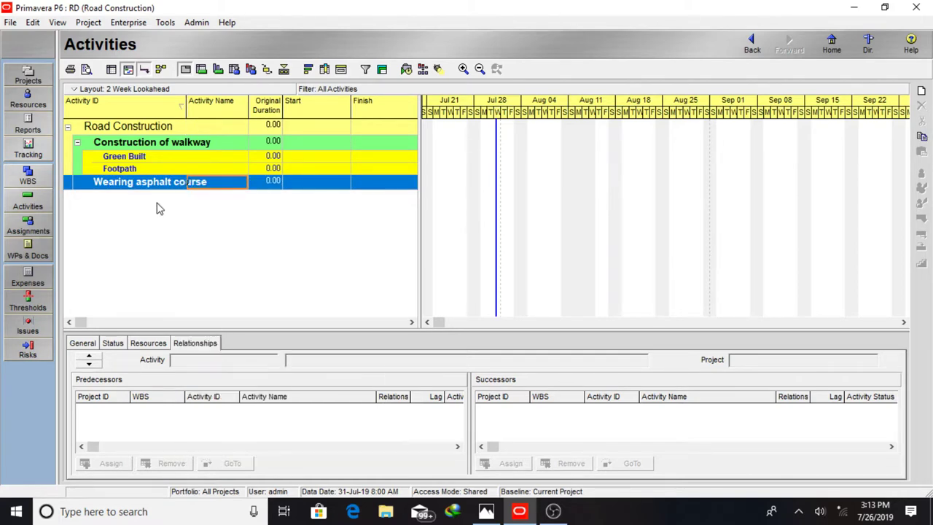
left_click(159, 160)
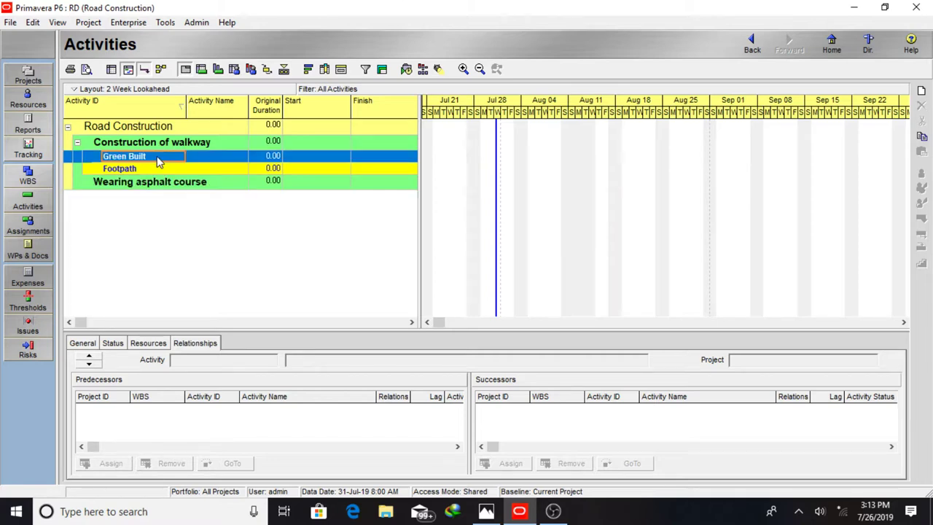
Try showing the ID / Code in the WBS band titles of the Activities view, and turn it back off.
right_click(188, 236)
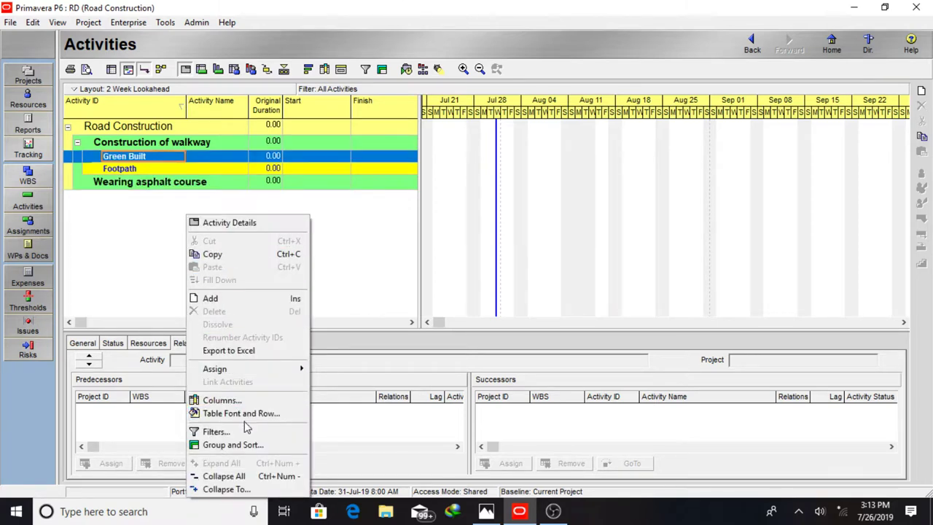
left_click(248, 445)
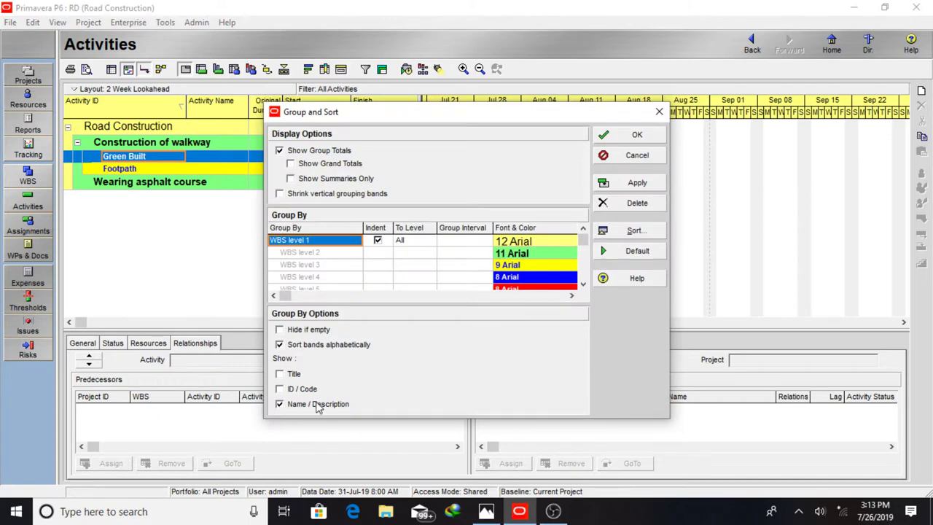
left_click(280, 392)
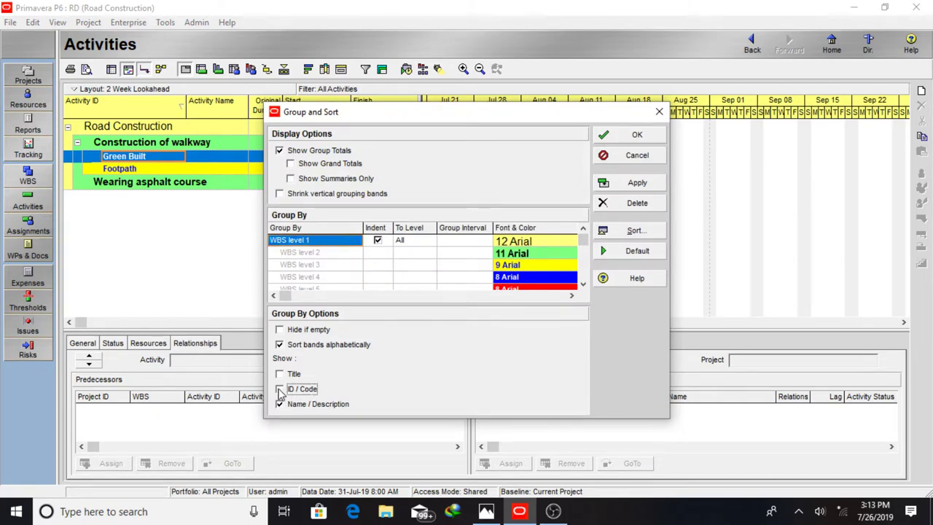
left_click(615, 186)
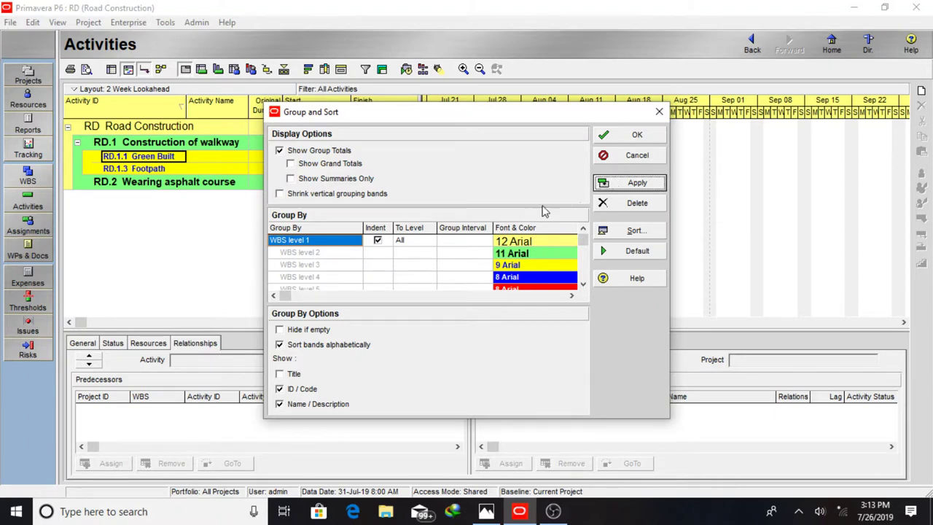
left_click(280, 389)
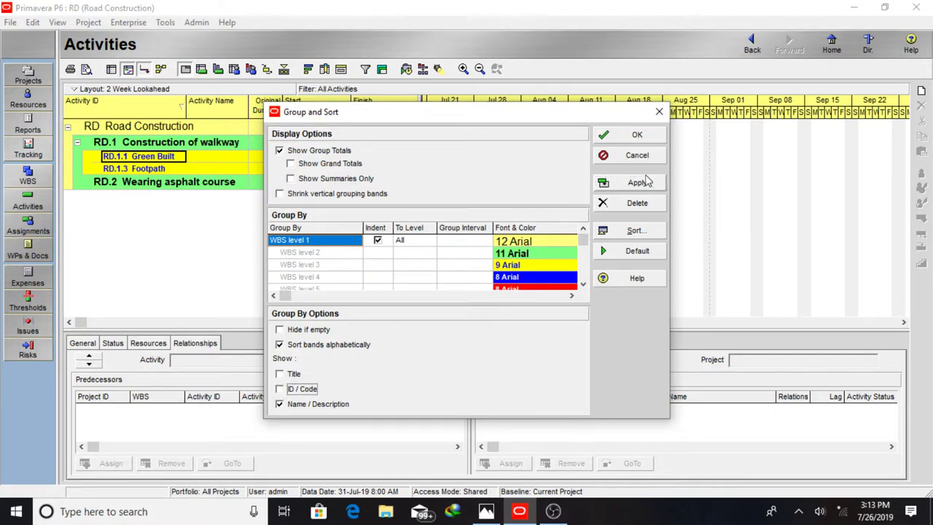
left_click(635, 137)
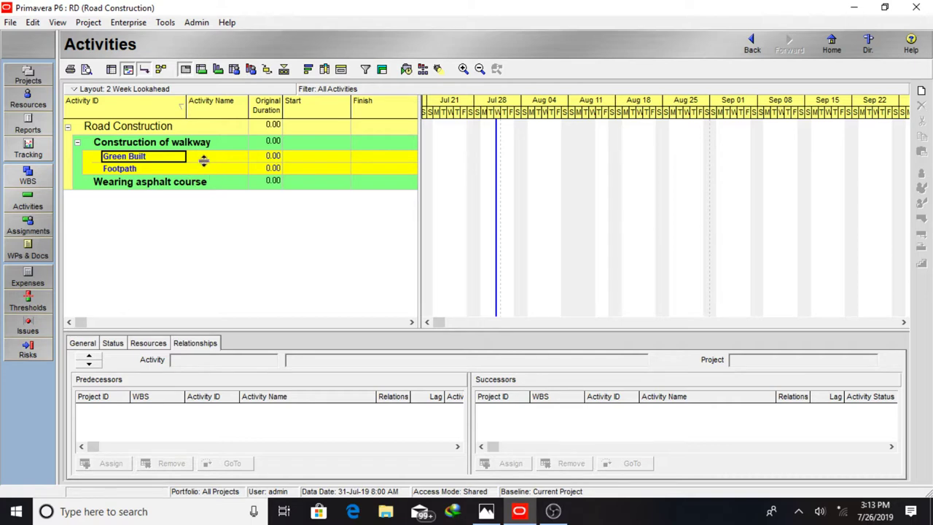
Set the grouping options so the WBS bands show the ID / Code together with the Name / Description.
right_click(206, 232)
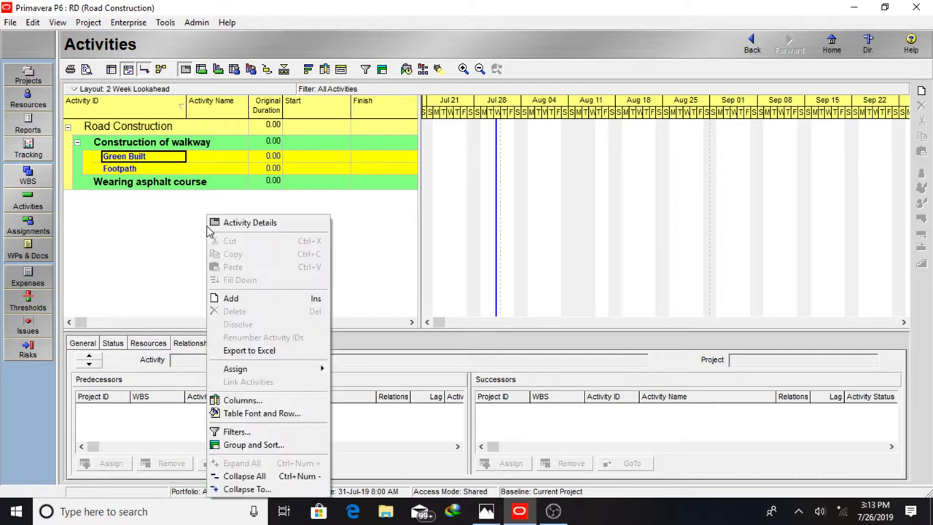
left_click(278, 446)
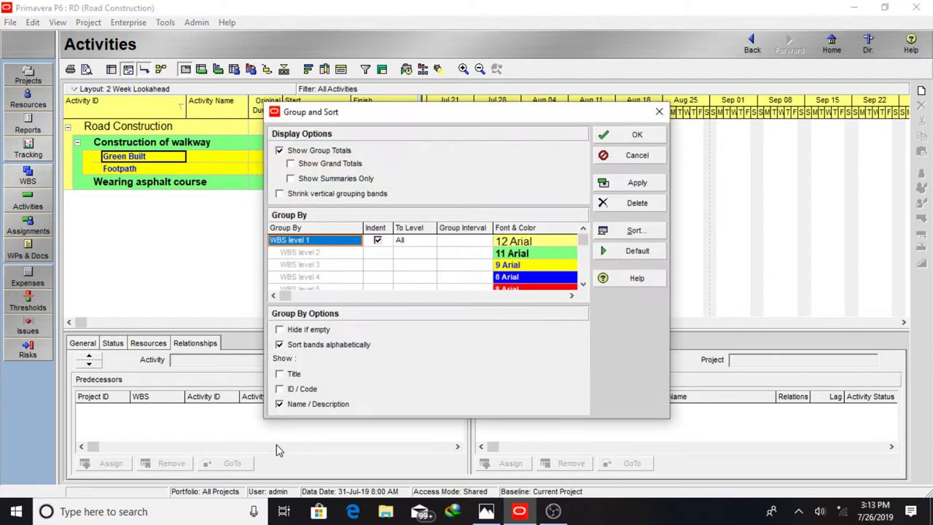
left_click(280, 390)
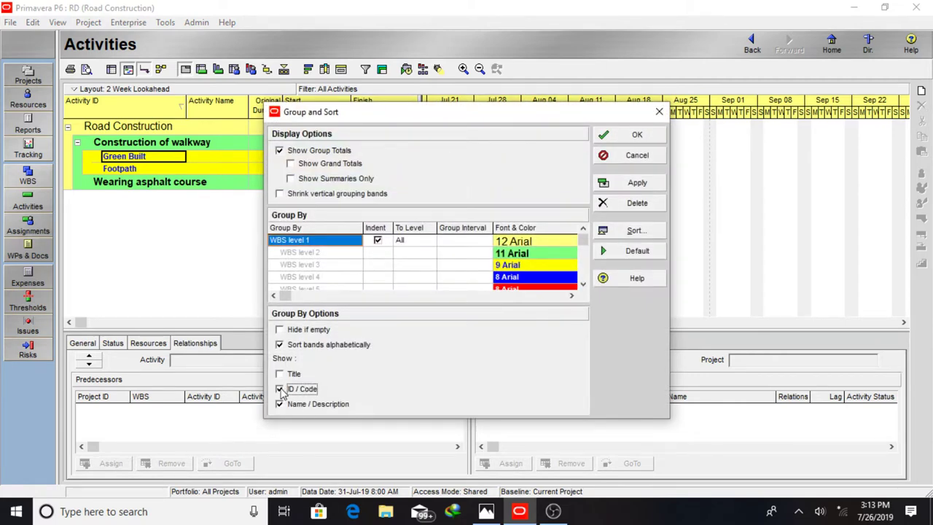
left_click(638, 184)
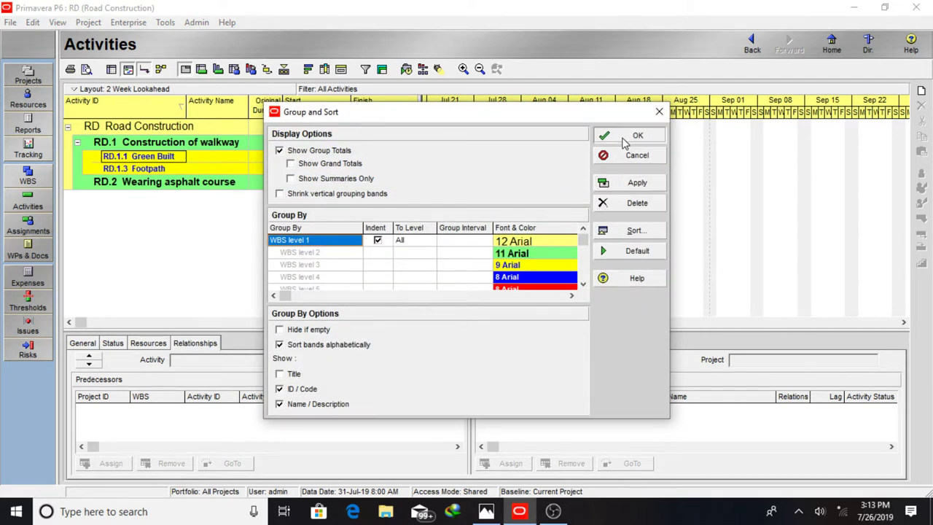
left_click(624, 142)
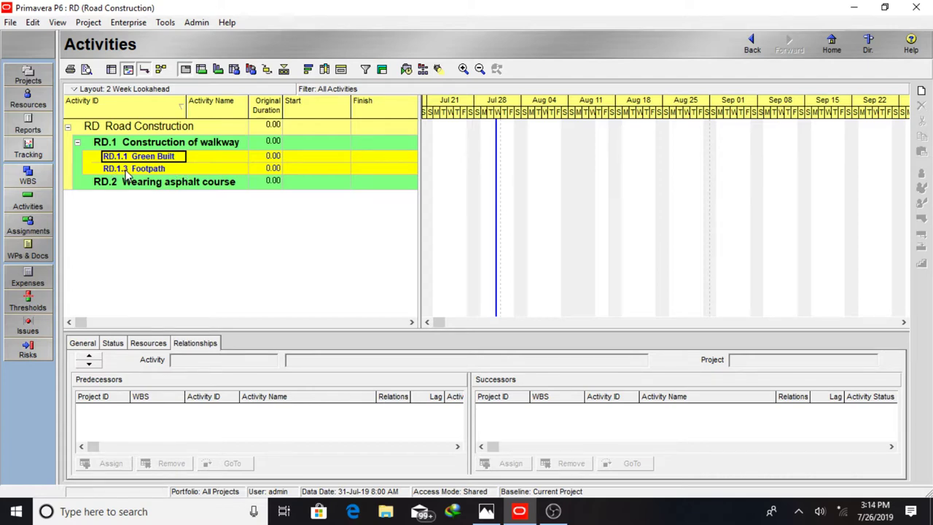
In the WBS view, try to set Footpath's WBS code to 1, and set it to 2 instead.
left_click(29, 177)
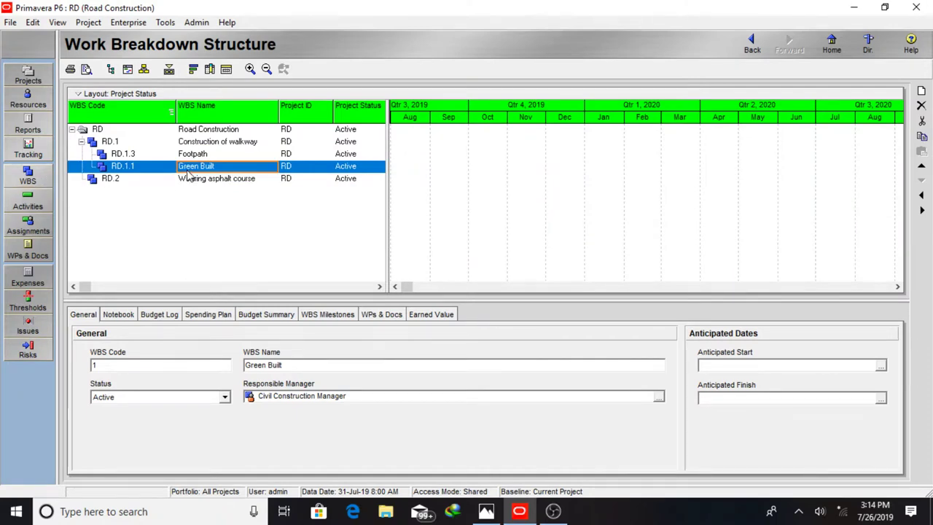
left_click(148, 158)
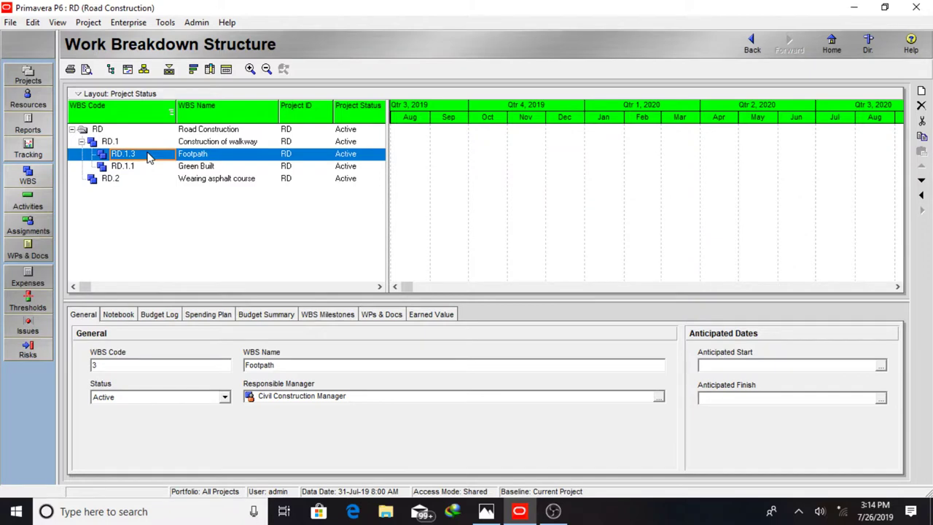
left_click(148, 155)
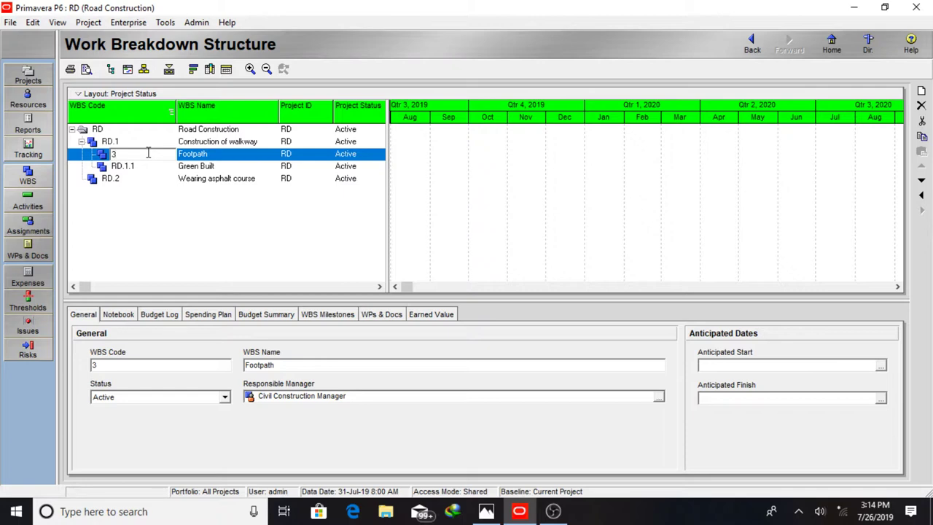
key("BackSpace")
type("1")
left_click(143, 166)
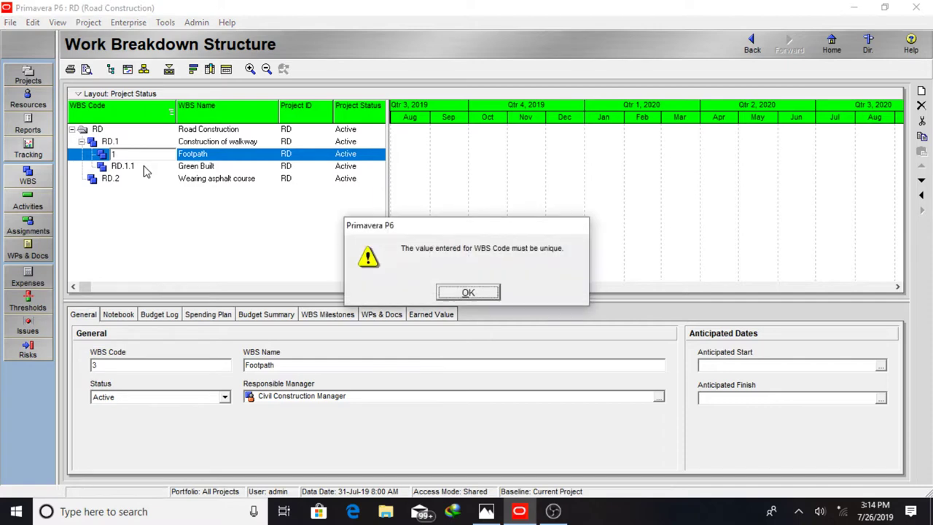
left_click(469, 293)
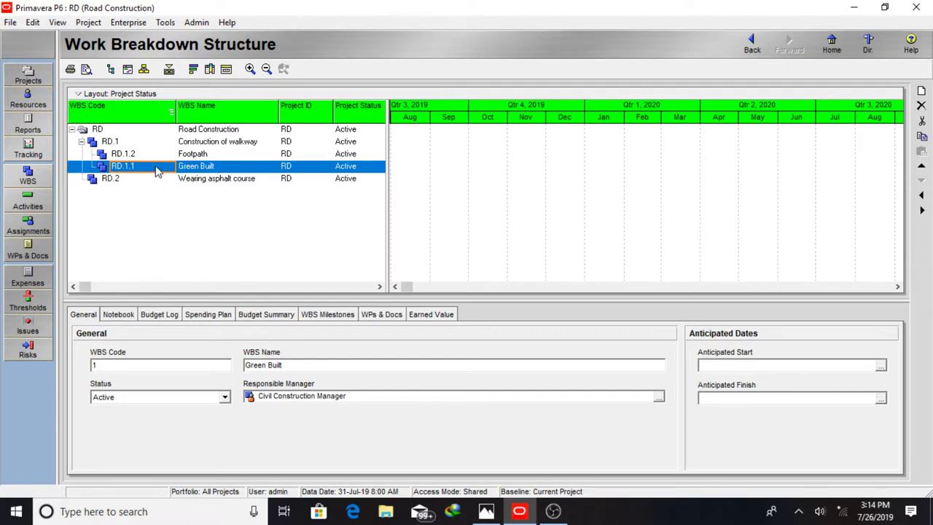
Set the WBS code of Green Built to 0 to free code 1.
left_click(155, 167)
type("0")
key("Return")
Change the WBS code of Footpath to 1 under Construction of walkway.
left_click(148, 155)
left_click(147, 155)
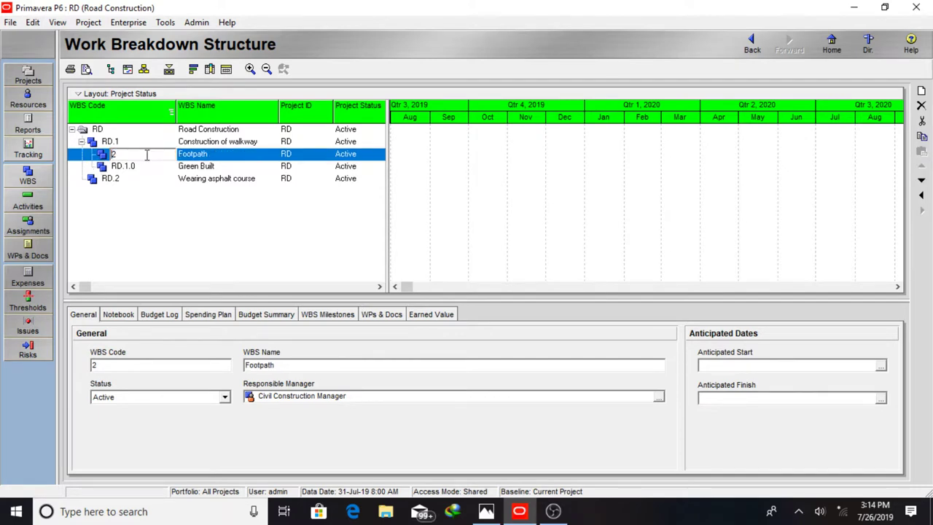
type("1")
key("BackSpace")
key("BackSpace")
type("1")
key("Return")
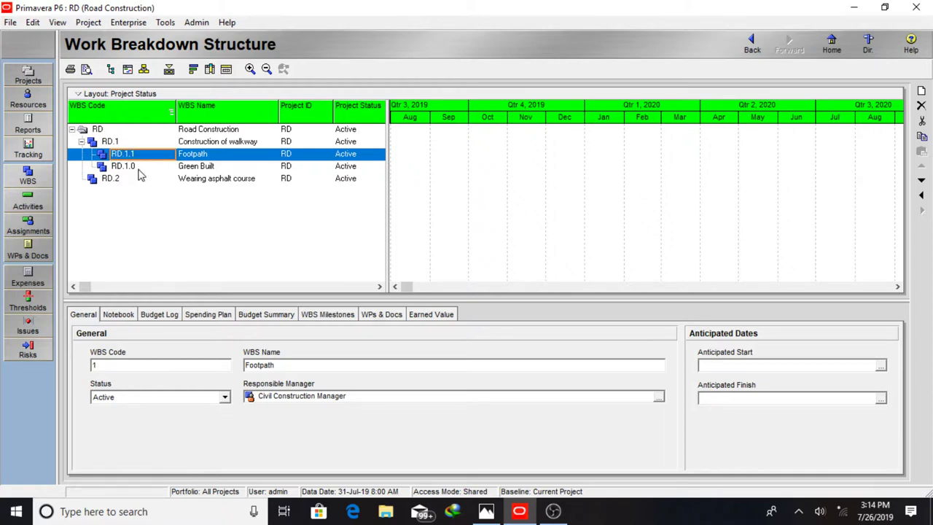
Change the WBS code of Green Built to 2 under Construction of walkway.
left_click(139, 170)
left_click(138, 169)
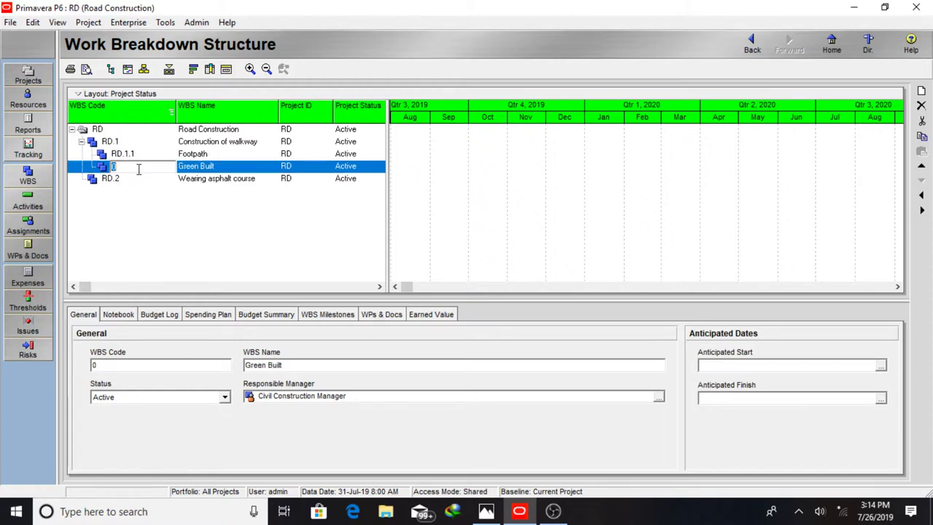
type("2")
key("Return")
Check the WBS bands in the Activities view, and review the activities listed in the reference diagram in Photos.
left_click(29, 201)
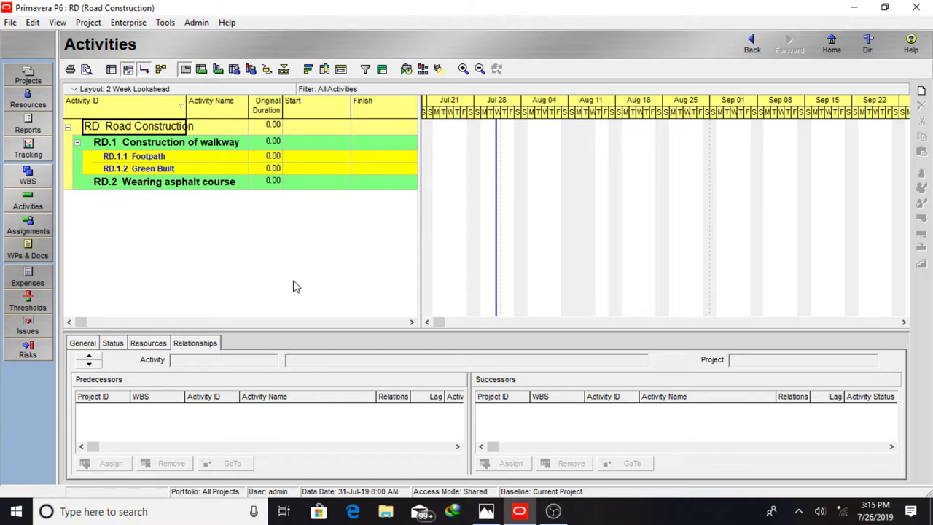
left_click(487, 512)
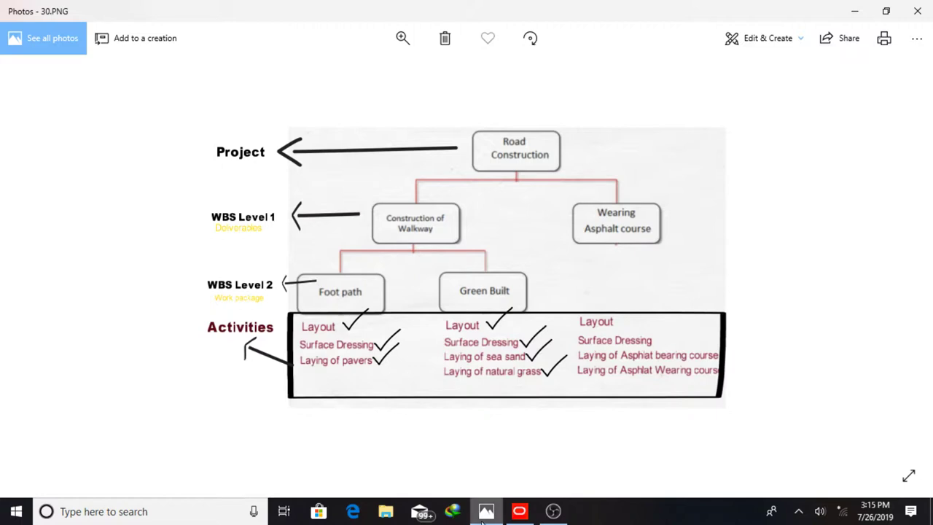
left_click(523, 514)
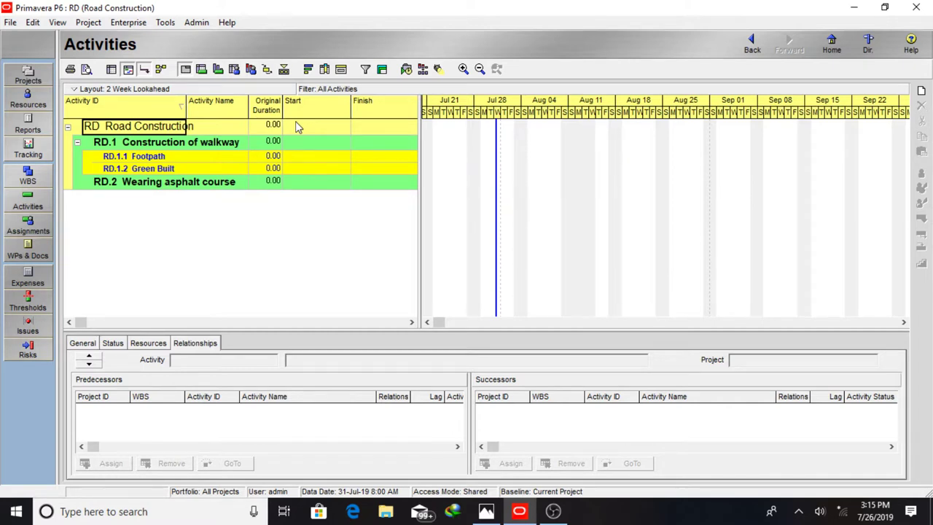
Add an activity under the Footpath band and name it "Start KIck off".
left_click(215, 157)
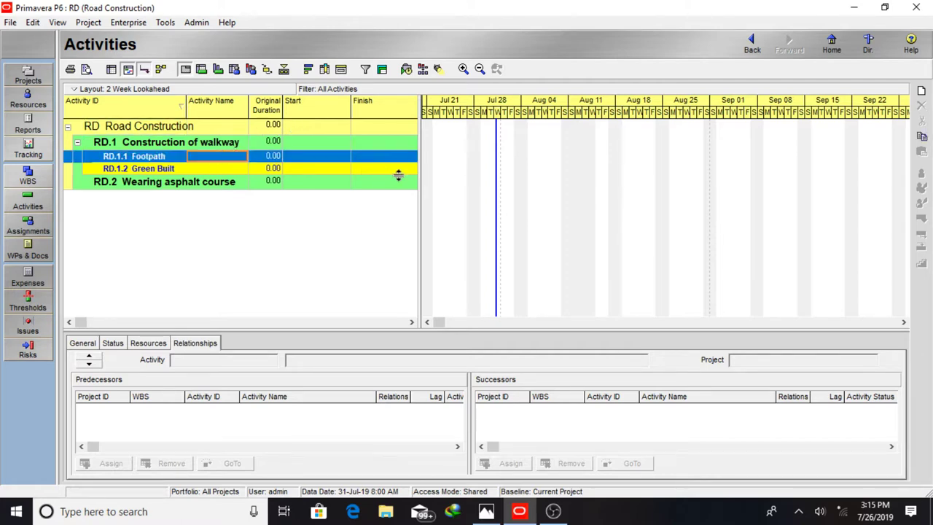
left_click(922, 91)
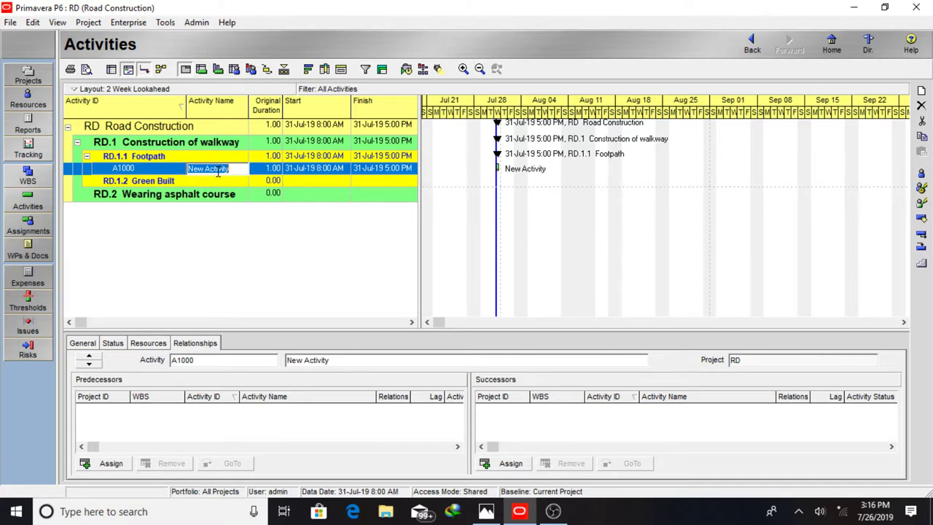
type("Start Kick off")
key("Return")
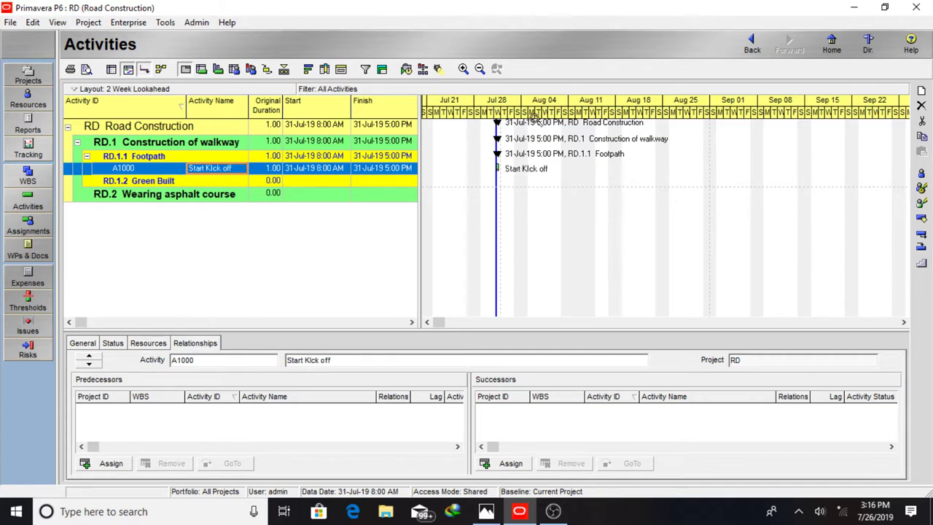
Add two more activities under Footpath, named "Layout" and "Dressing".
left_click(920, 92)
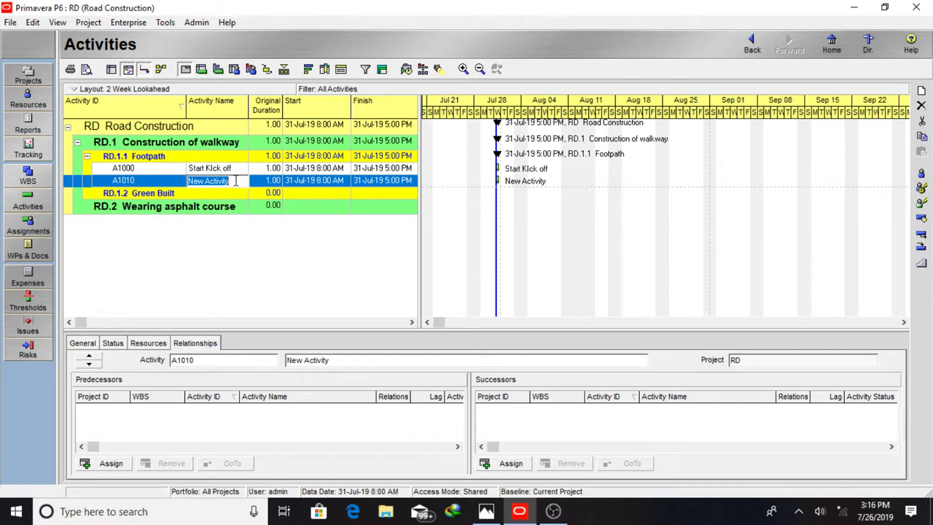
type("L")
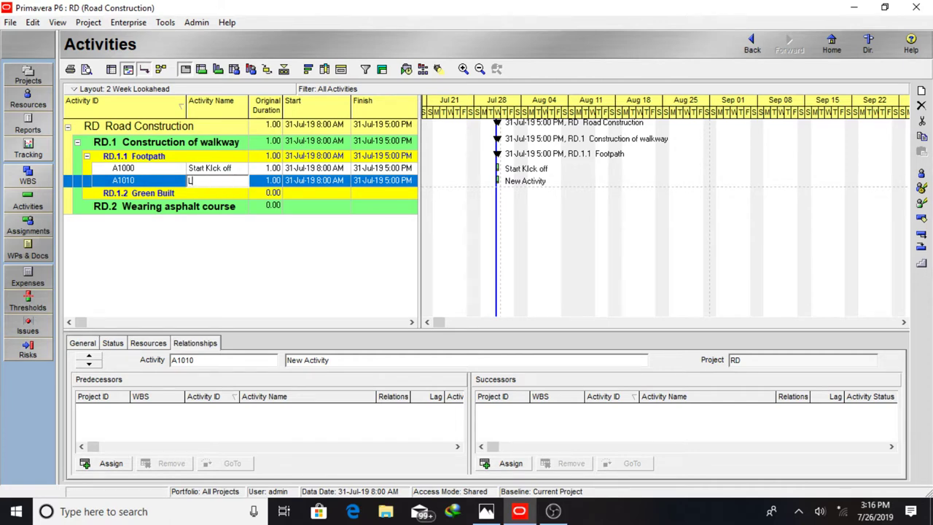
type("ayout")
left_click(922, 90)
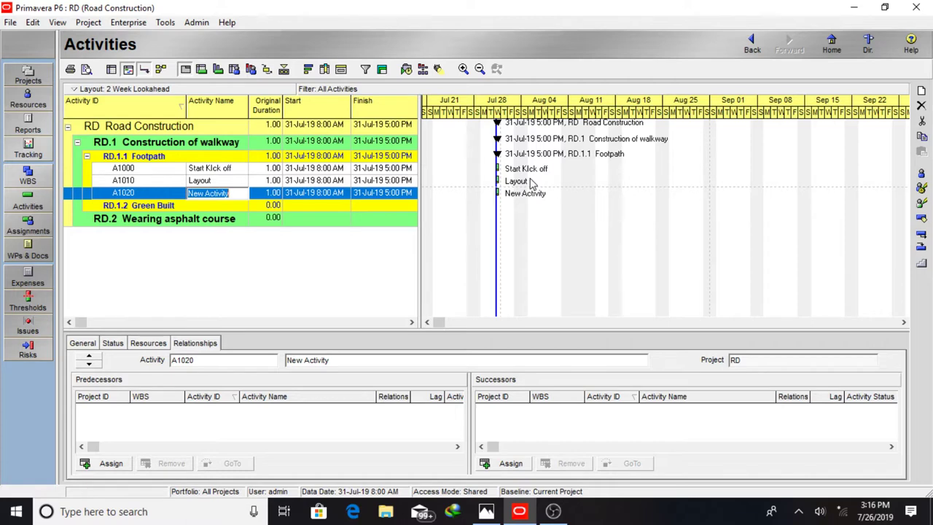
type("Dress")
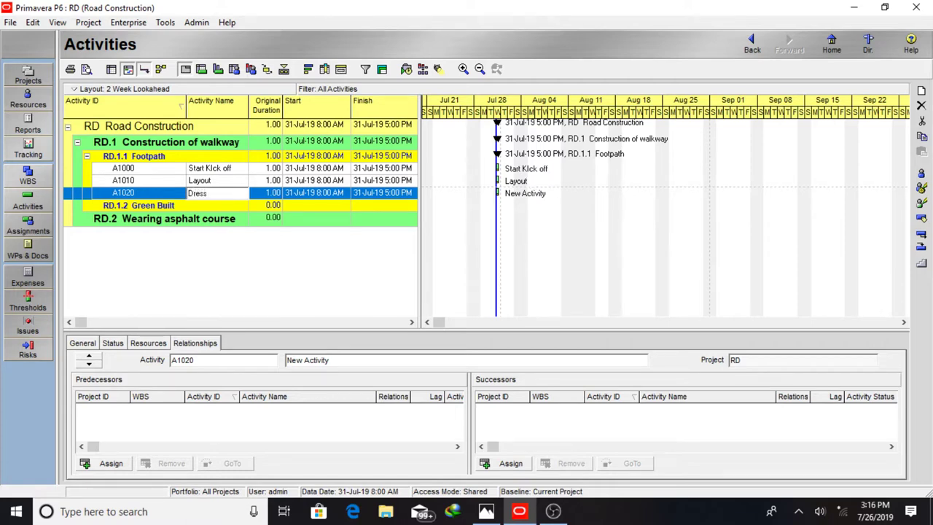
type("ing")
Check the Footpath activities in the reference diagram, and add an activity named "Laying Of pavers" under Footpath.
left_click(488, 512)
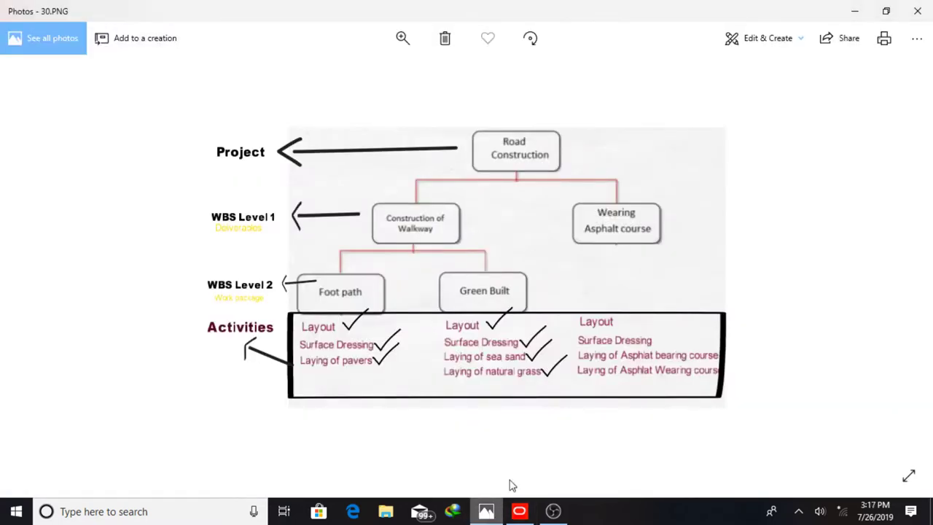
left_click(858, 14)
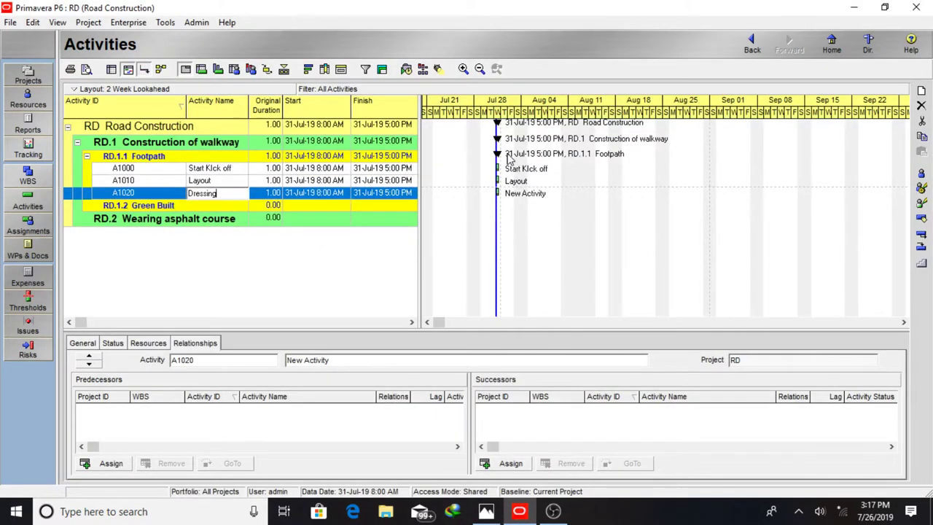
left_click(920, 91)
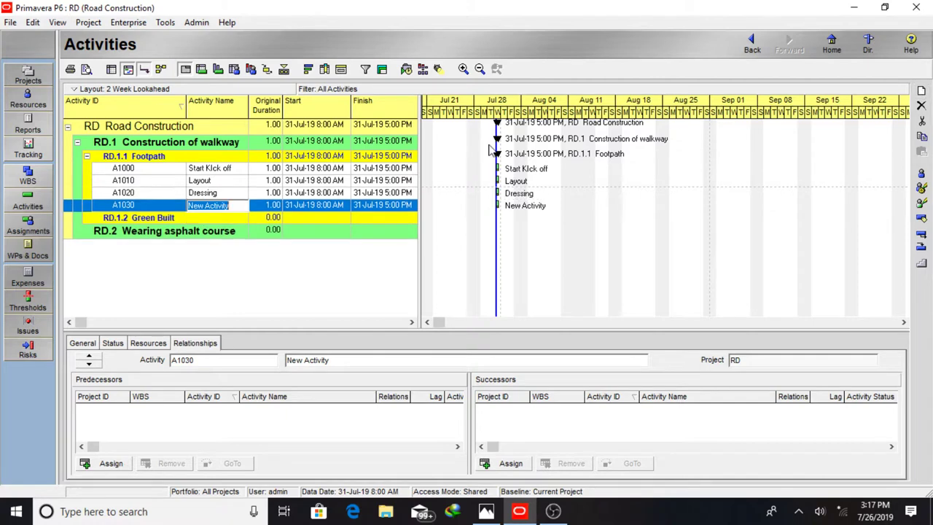
type("L")
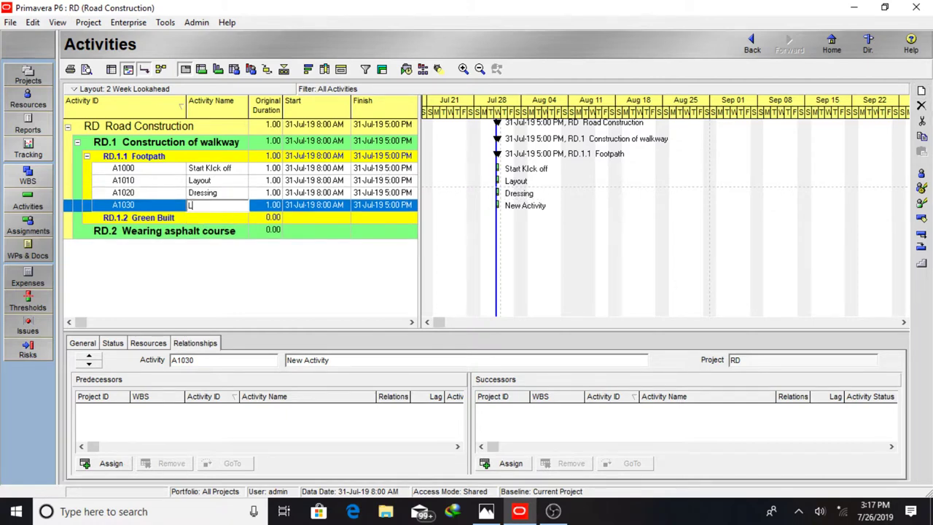
type("aying Of pavers")
Rename the "Dressing" activity under Footpath as "Surfacr Dressing".
left_click(195, 198)
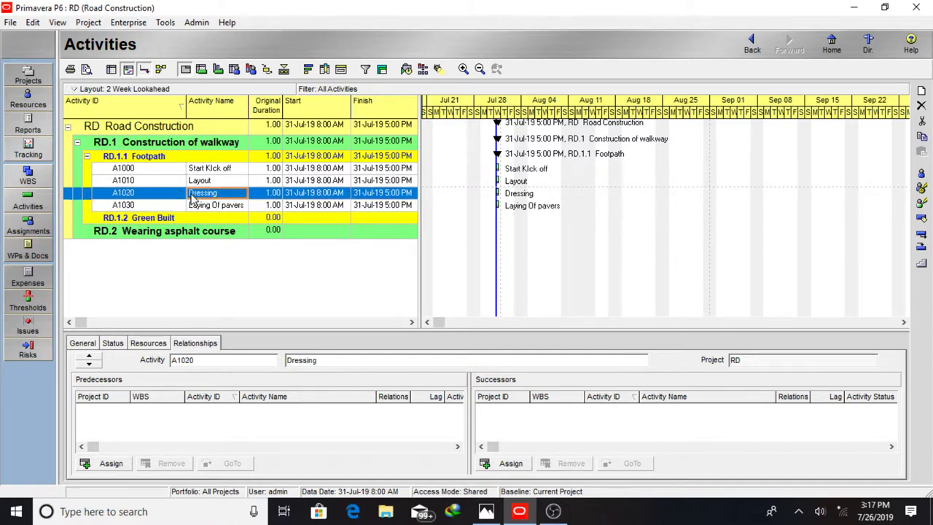
left_click(191, 194)
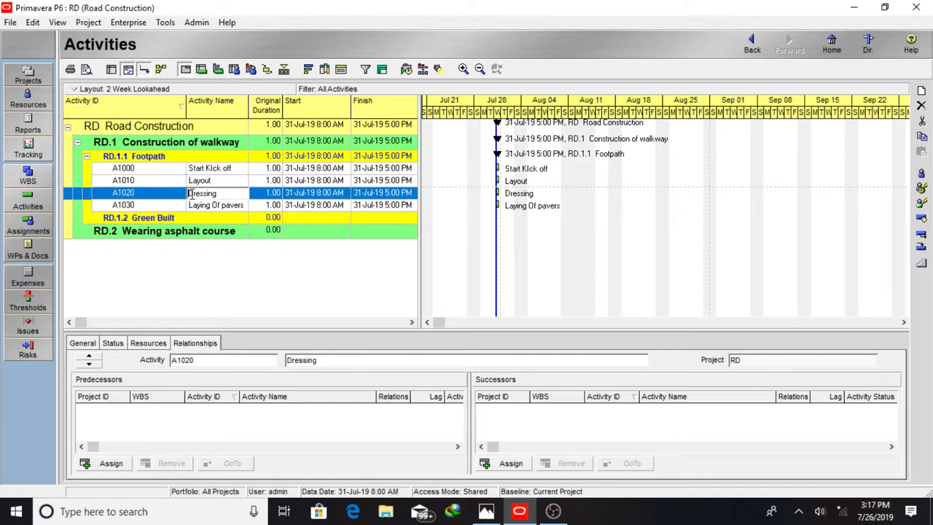
type("Surface")
left_click(234, 212)
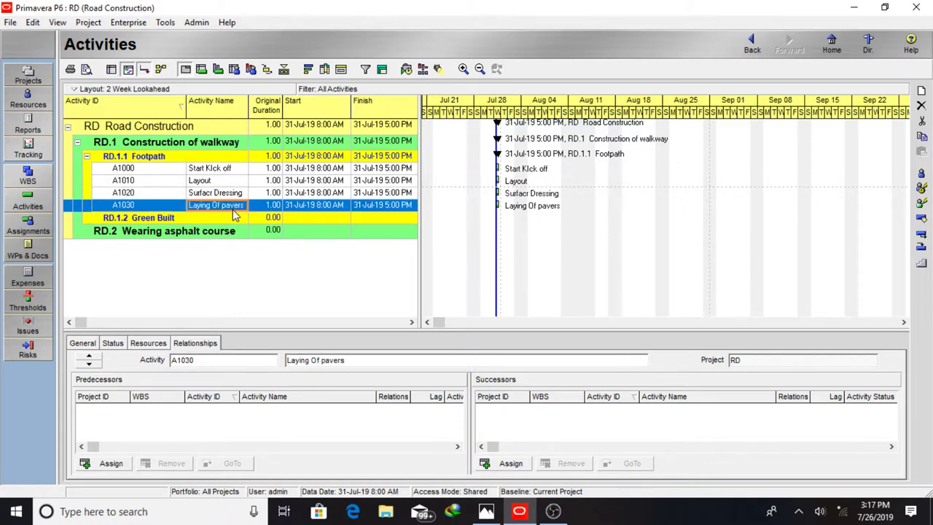
Add two activities under the Green Built band, named "Layout" and "Surface Dressing".
left_click(235, 219)
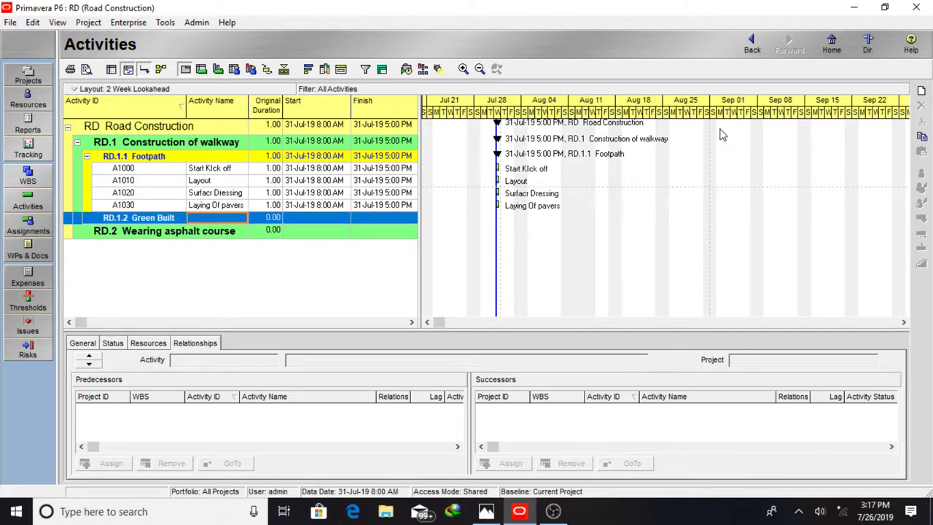
left_click(921, 91)
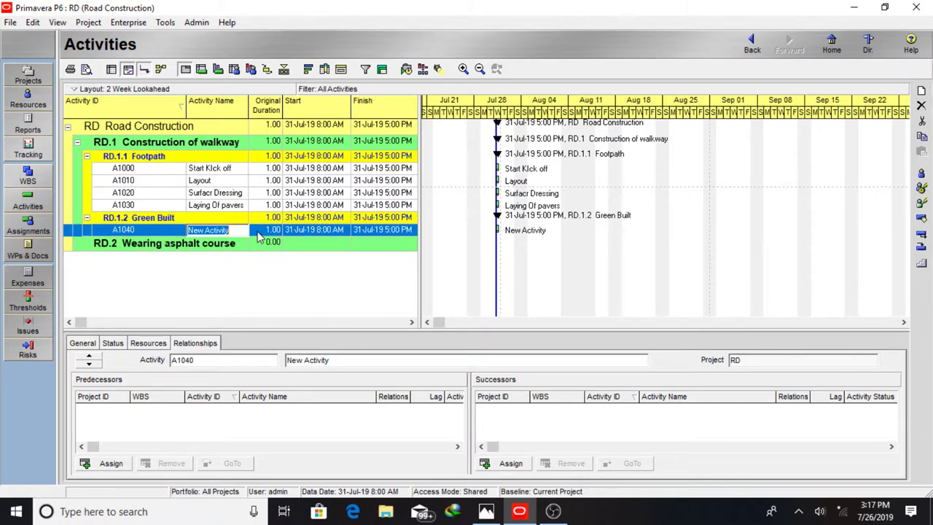
type("Lay")
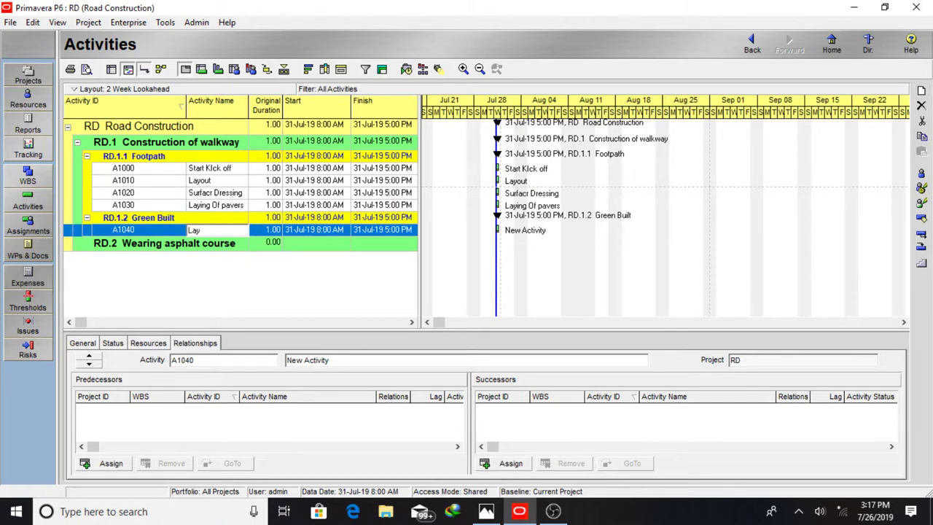
type("out")
left_click(922, 91)
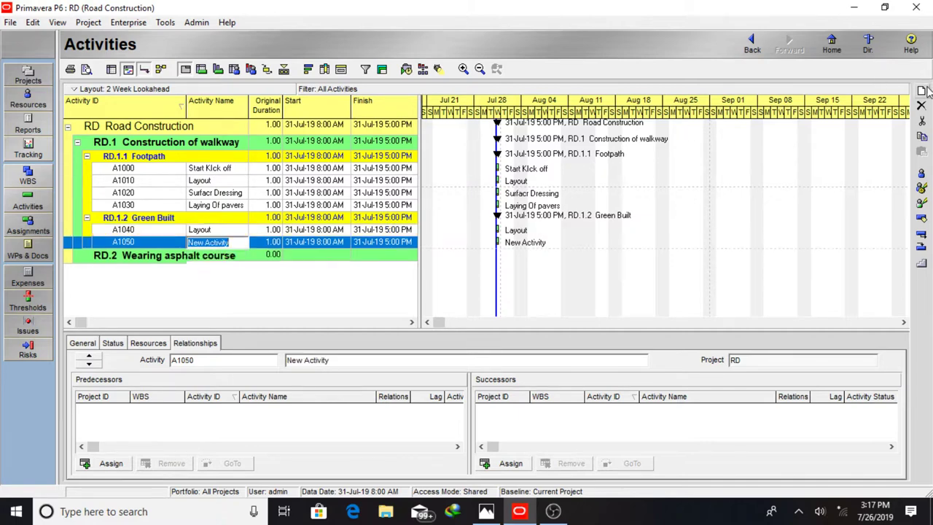
type("S")
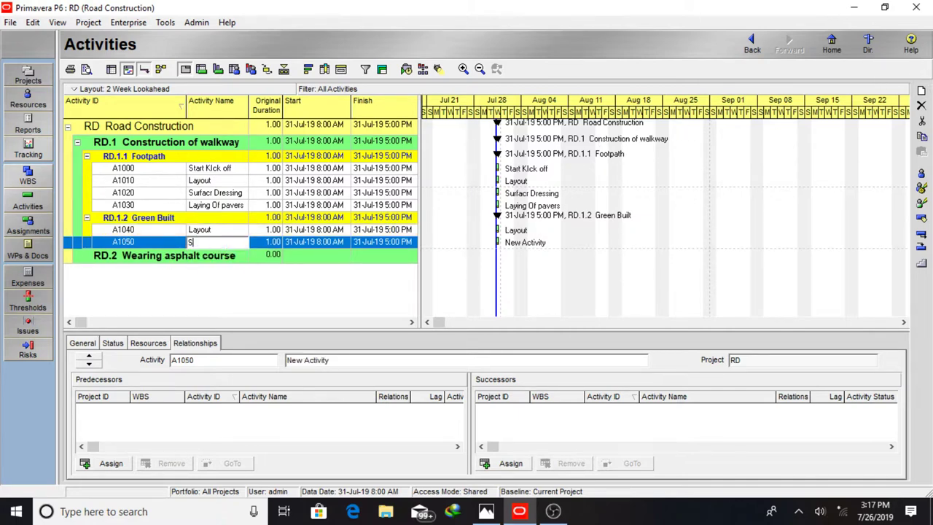
type("urface Dressing")
Add two more activities under Green Built, named "Laying of Sea sand" and "Laying of natural grass".
left_click(922, 90)
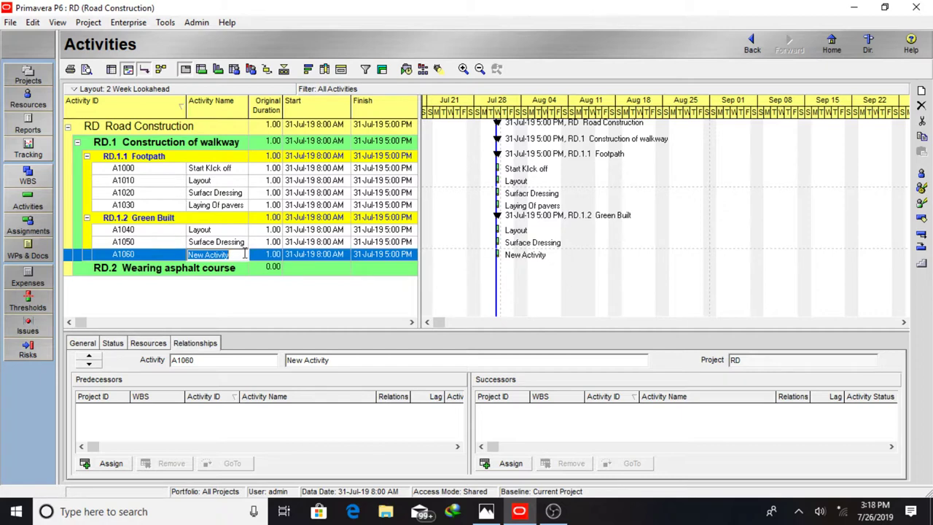
type("Laying of Sea sand")
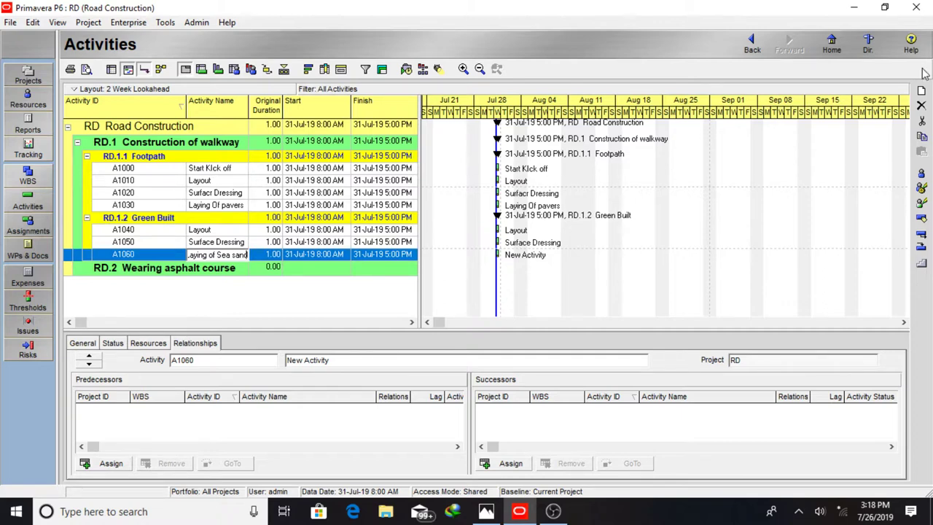
left_click(921, 90)
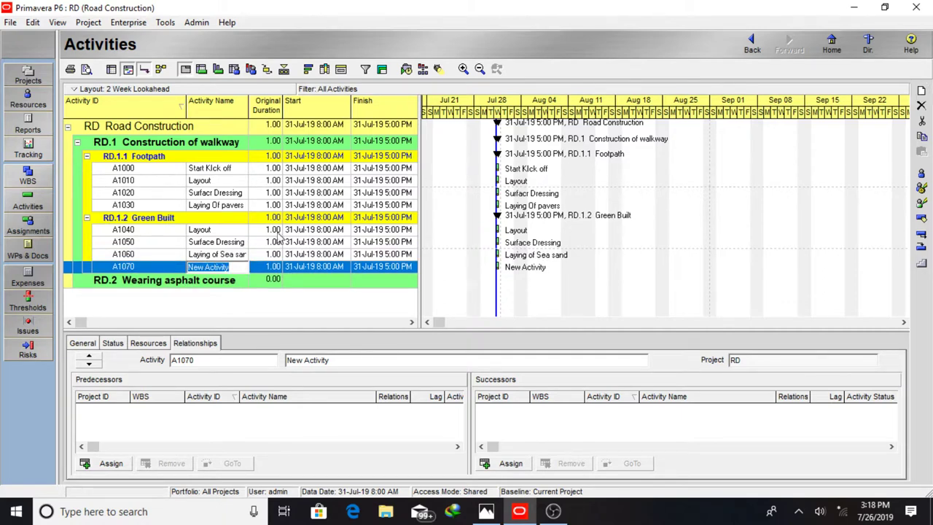
type("La")
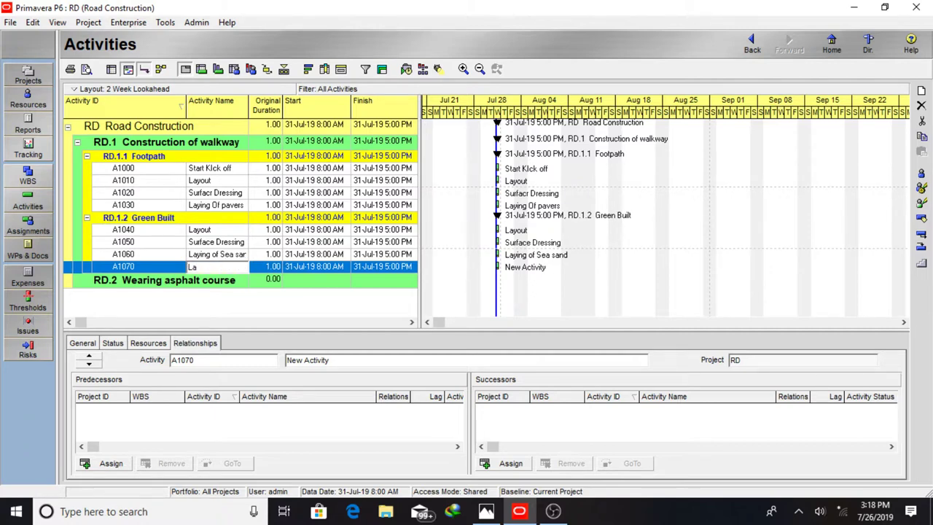
type("y")
type("in")
type("g")
type(" of na")
type("tura")
type("l grass")
left_click(269, 304)
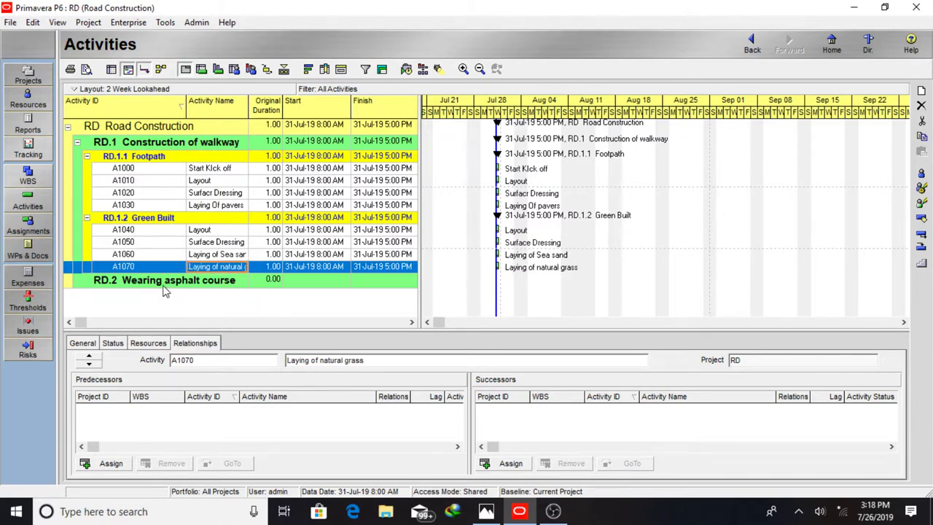
Check the activities listed for the Wearing Asphalt course in the reference diagram in Photos, and return to Primavera P6.
left_click(159, 285)
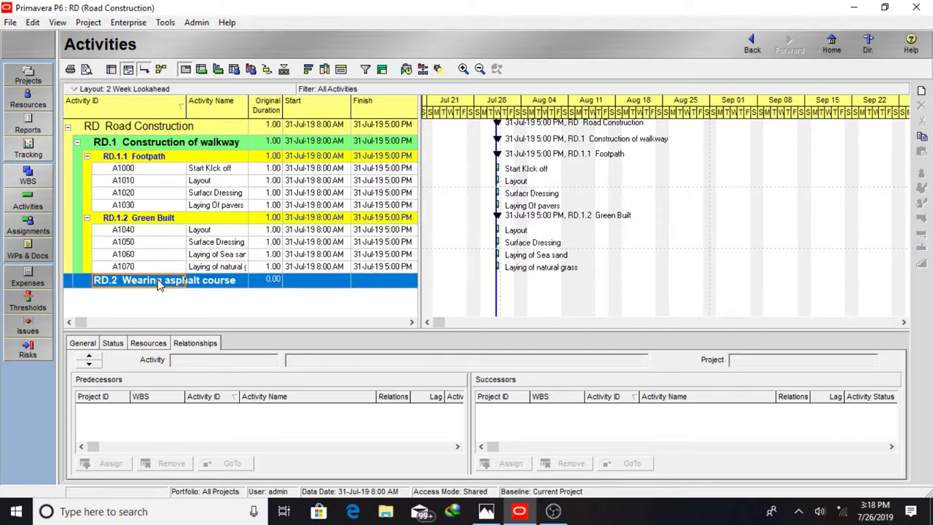
left_click(217, 245)
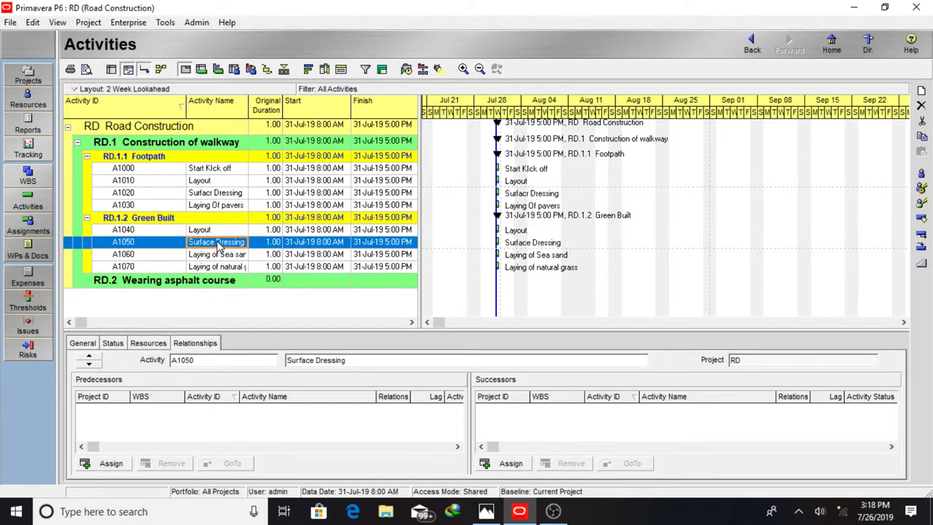
left_click(487, 511)
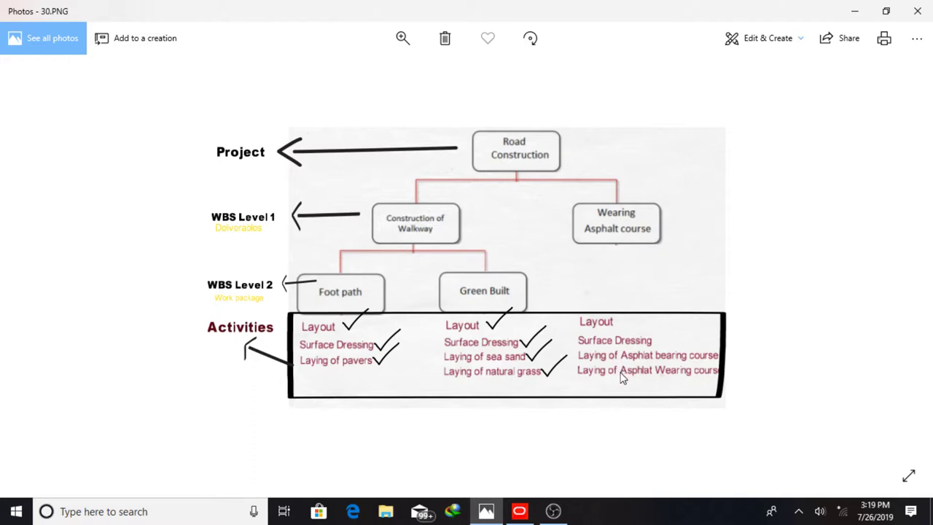
left_click(857, 17)
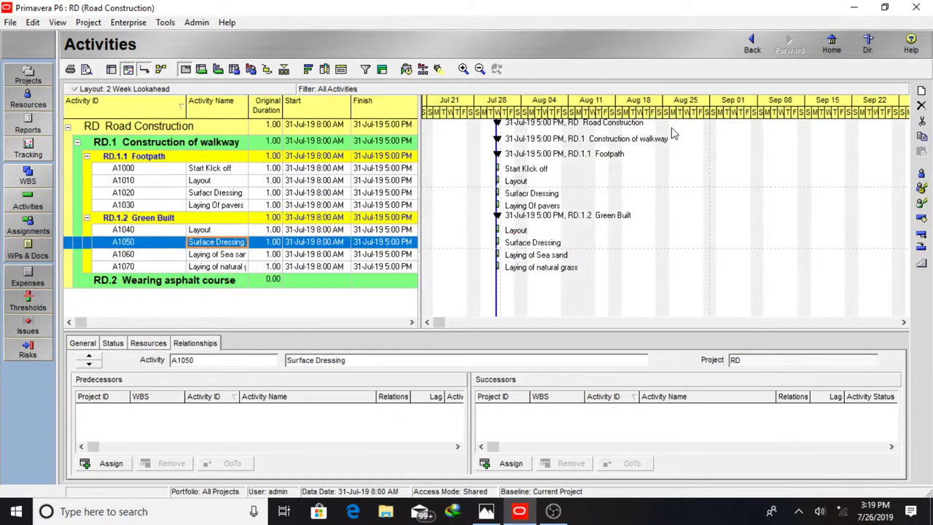
left_click(921, 90)
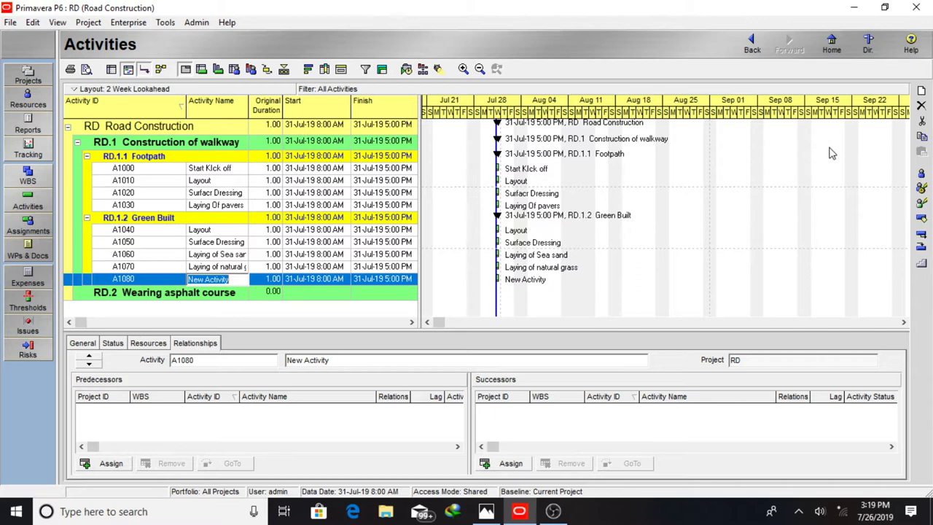
left_click(920, 106)
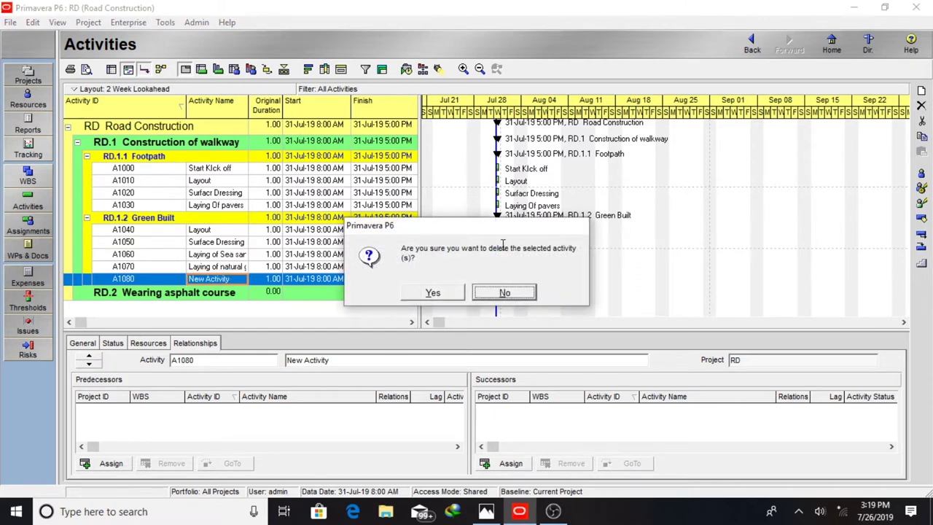
left_click(433, 293)
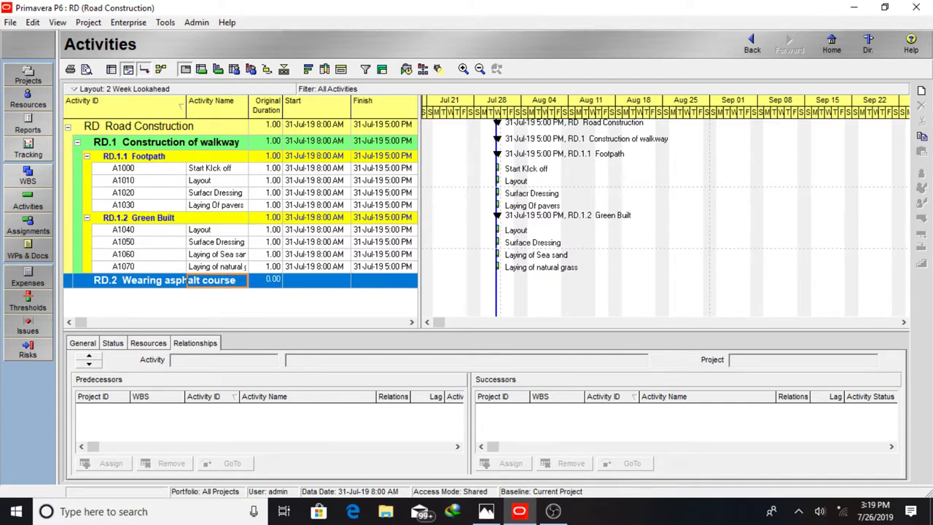
Add two activities under the Wearing asphalt course band, named "Layout" and "Surface dressing", consulting the reference diagram in Photos.
left_click(922, 89)
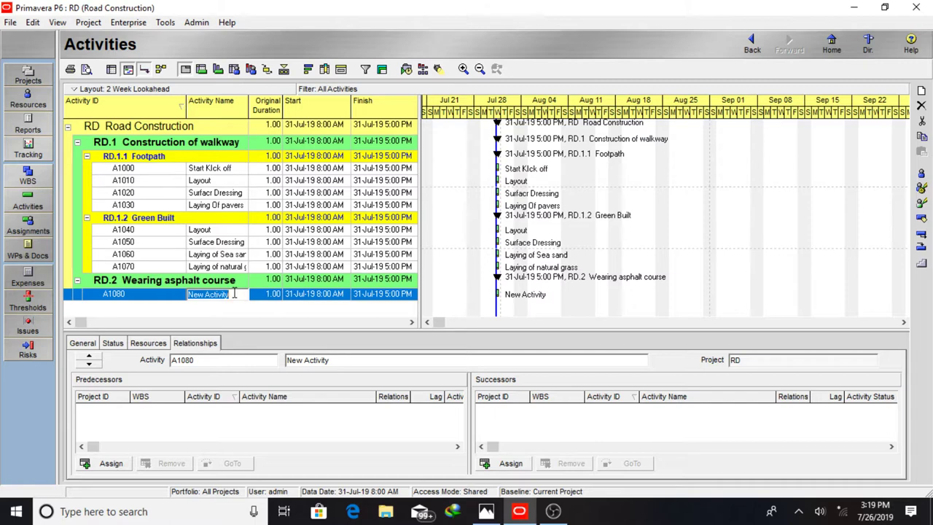
type("Layout")
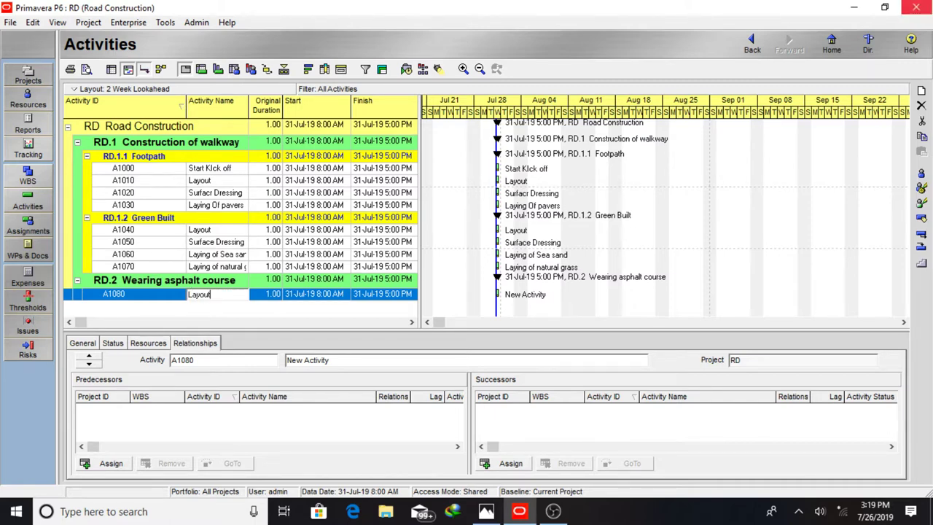
left_click(921, 91)
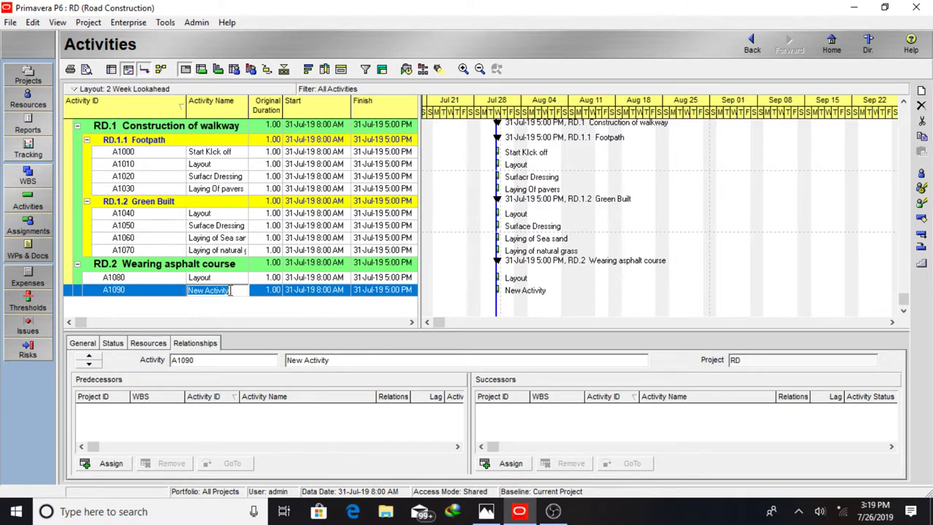
left_click(499, 513)
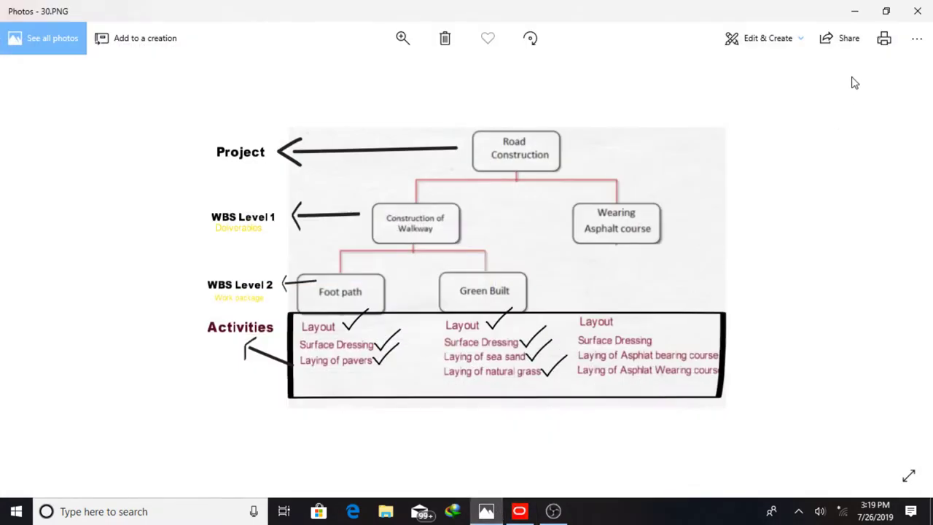
left_click(854, 11)
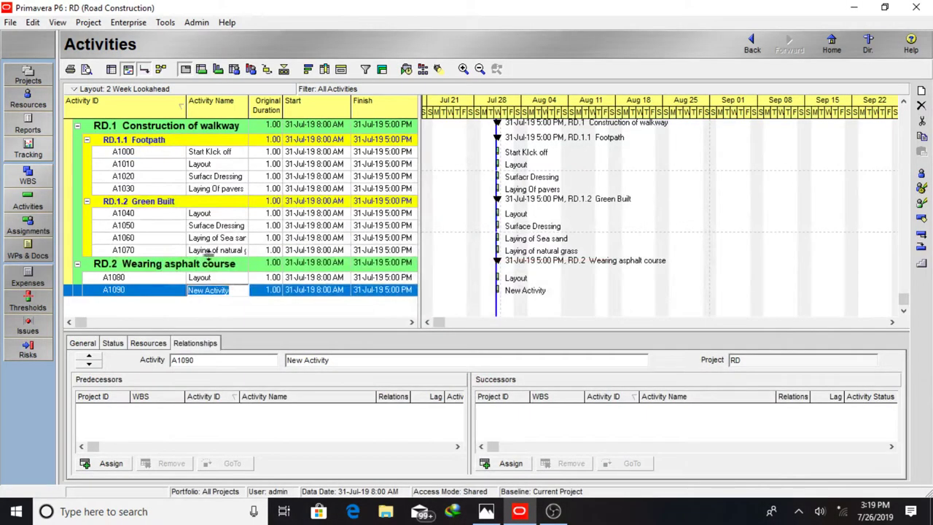
type("Sur")
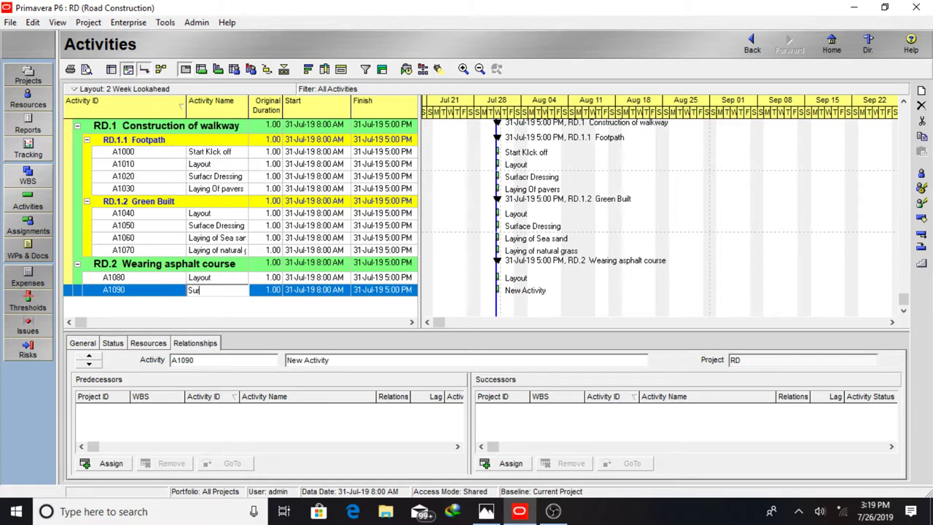
type("face dressing")
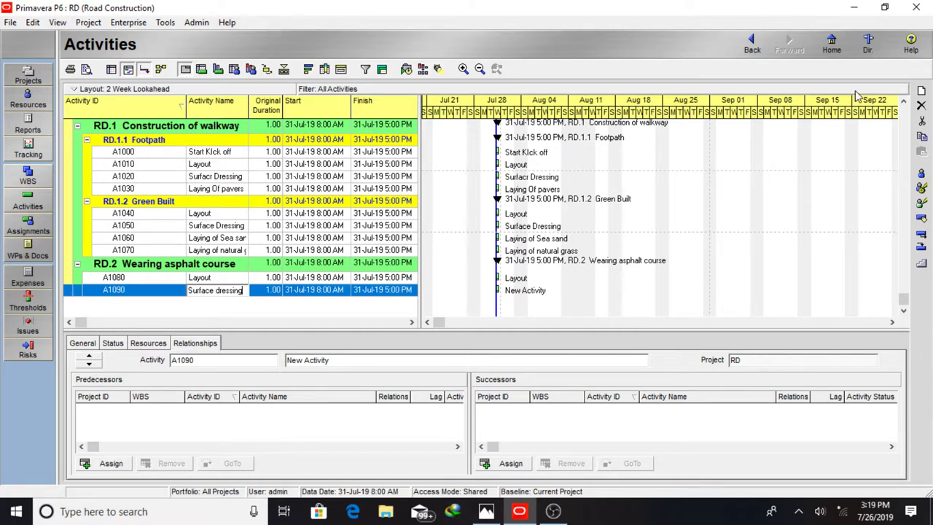
Add a third activity under Wearing asphalt course, check the reference diagram in Photos, and name the activity "ABC" in Primavera P6.
left_click(921, 90)
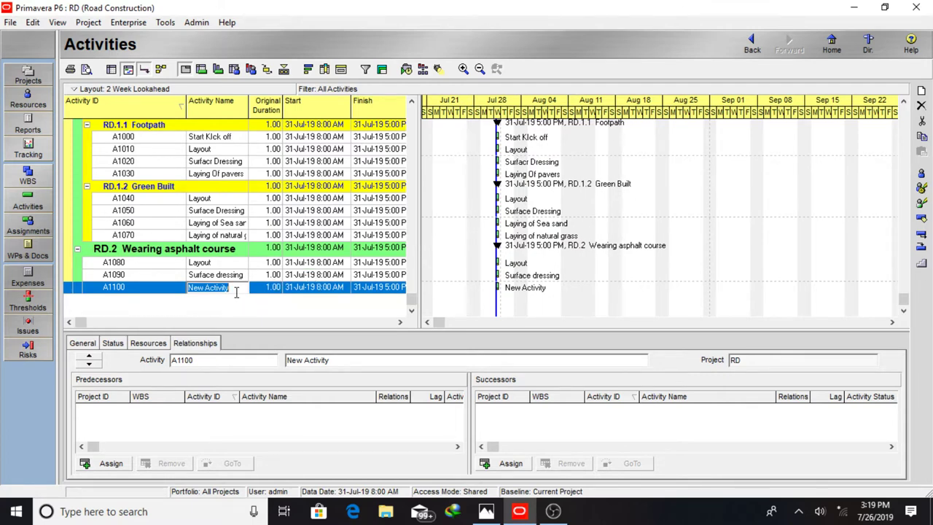
left_click(486, 511)
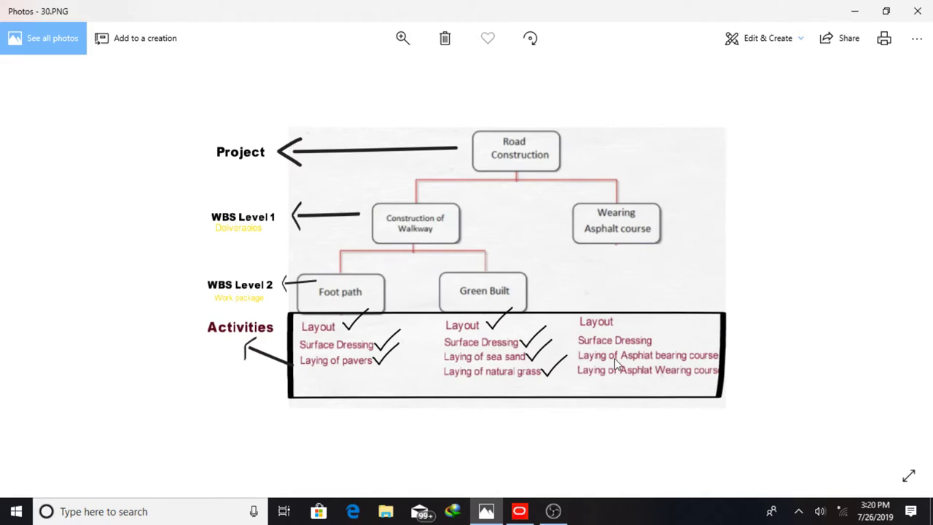
left_click(857, 11)
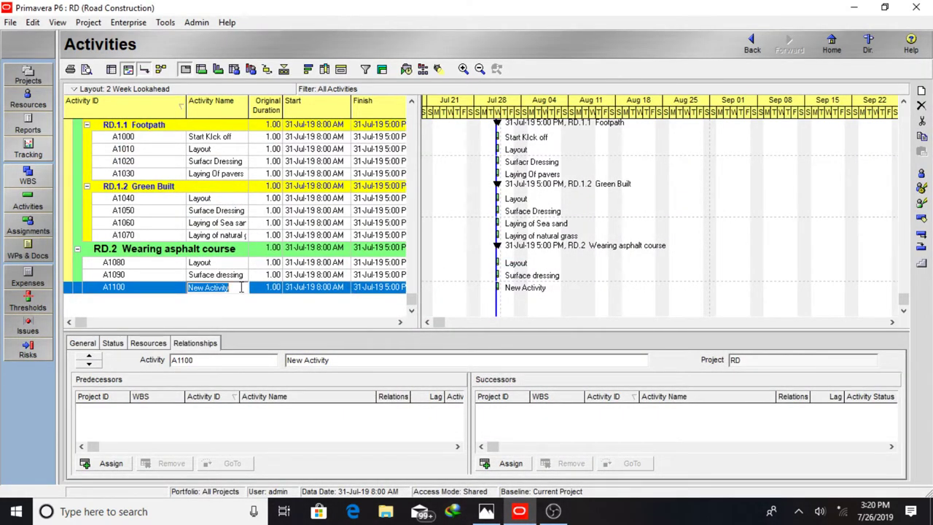
type("AB")
type("C")
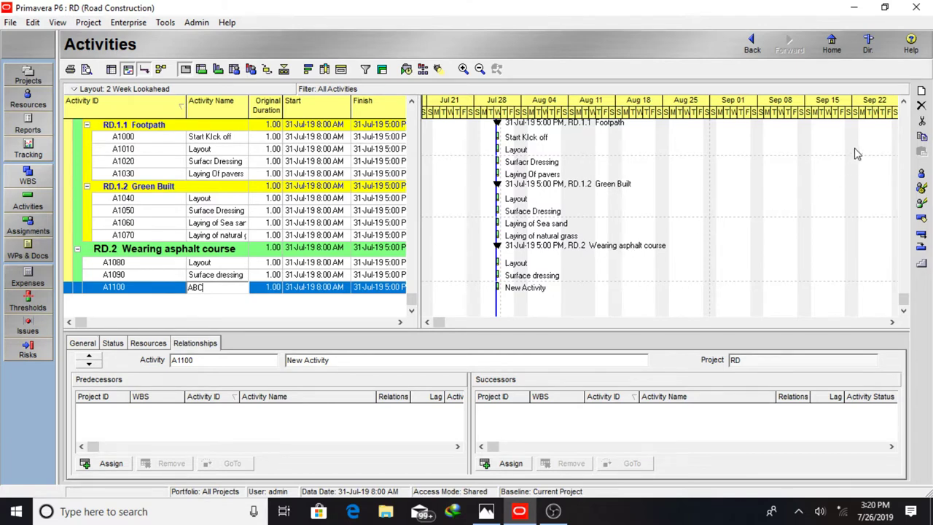
Add a fourth activity under Wearing asphalt course, check the reference diagram in Photos, and name the activity "AWC" in Primavera P6.
left_click(921, 91)
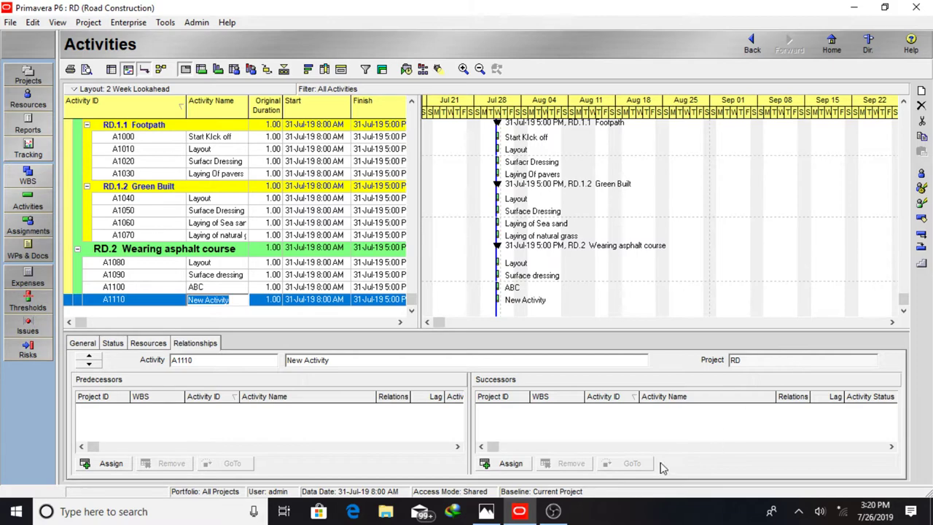
left_click(553, 511)
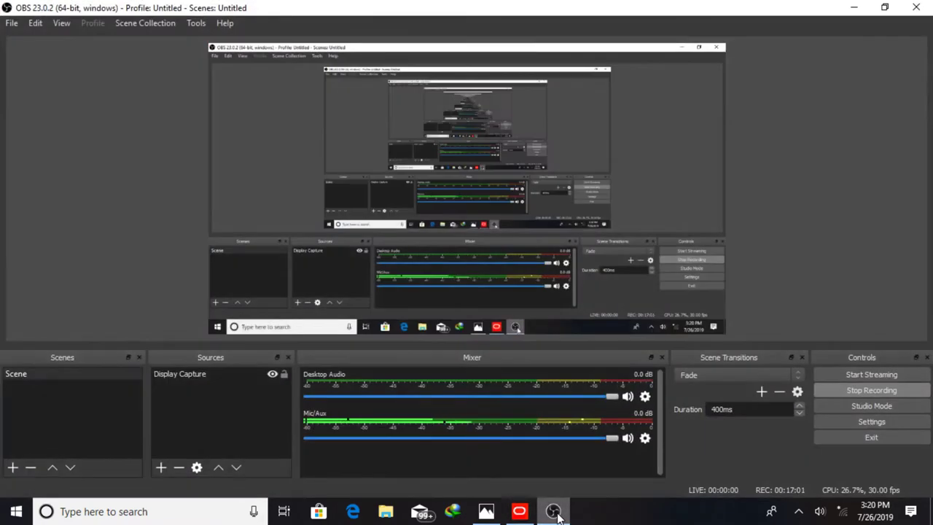
left_click(553, 511)
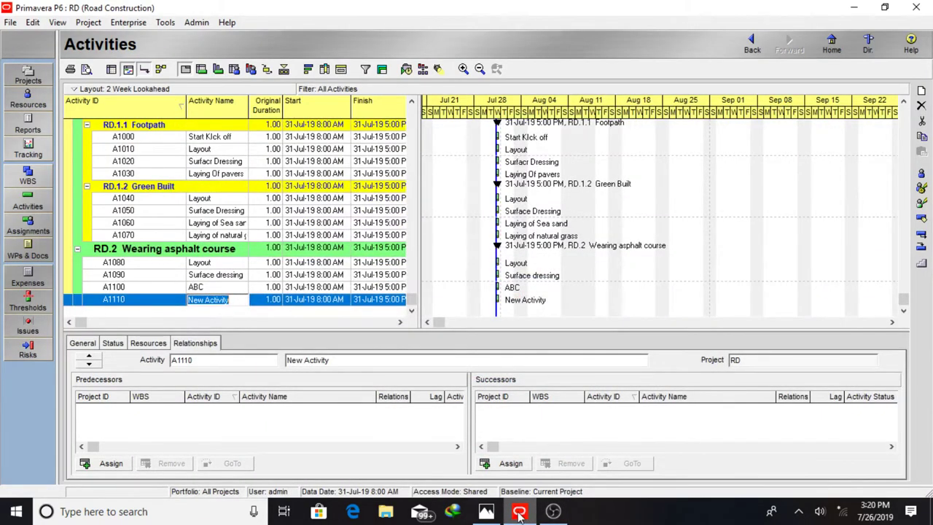
left_click(485, 511)
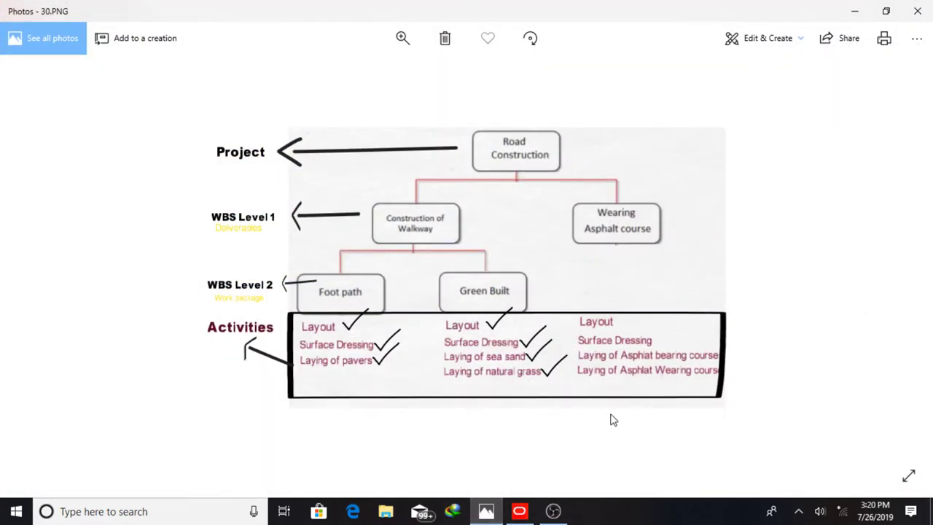
left_click(856, 15)
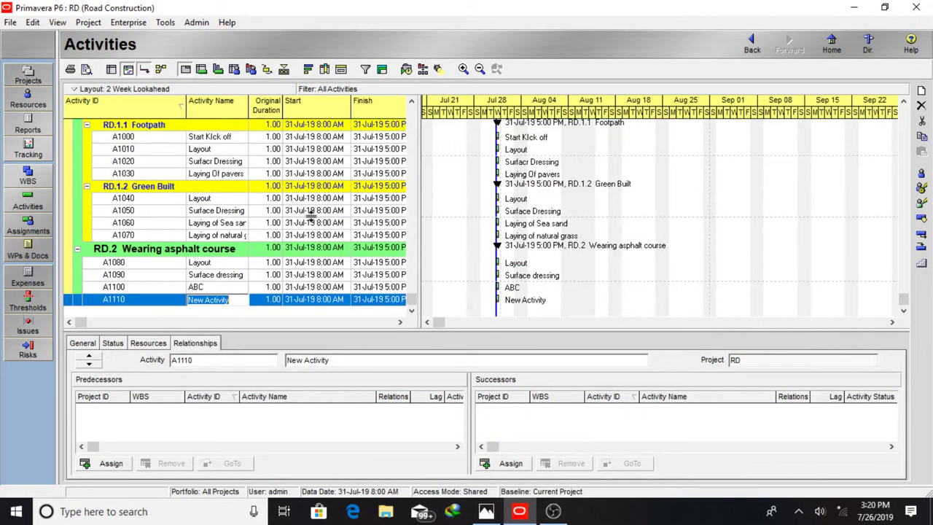
type("W")
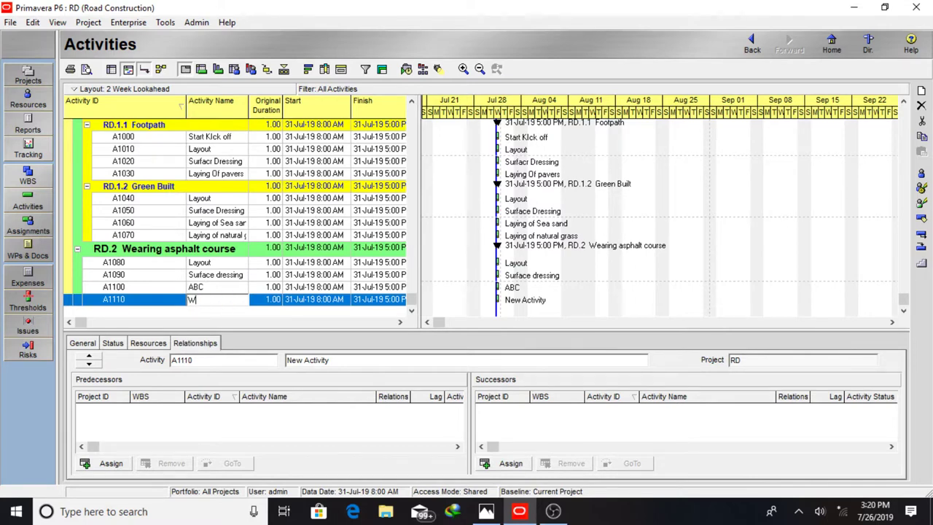
key("BackSpace")
type("AWC")
Rename the ABC and AWC activities under Wearing asphalt course to "laying ABC" and "layingAWC".
left_click(191, 287)
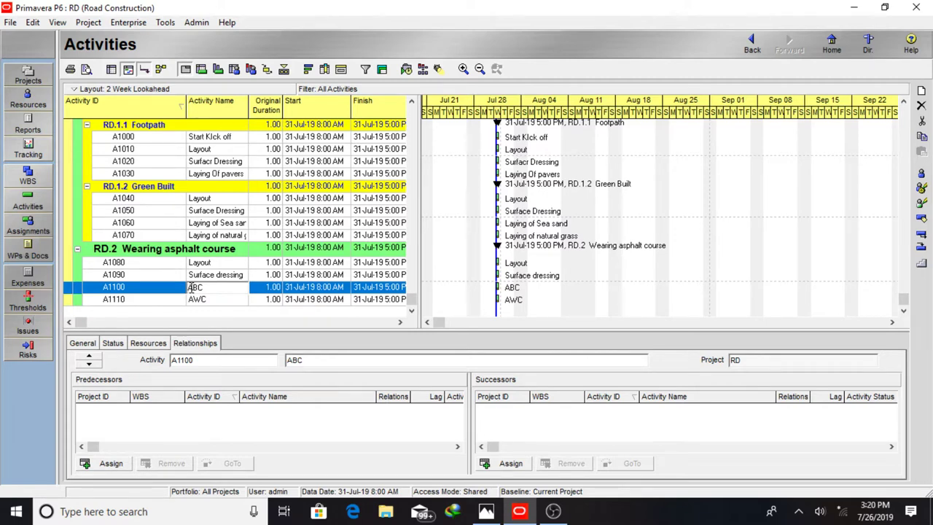
type("laying")
left_click(194, 301)
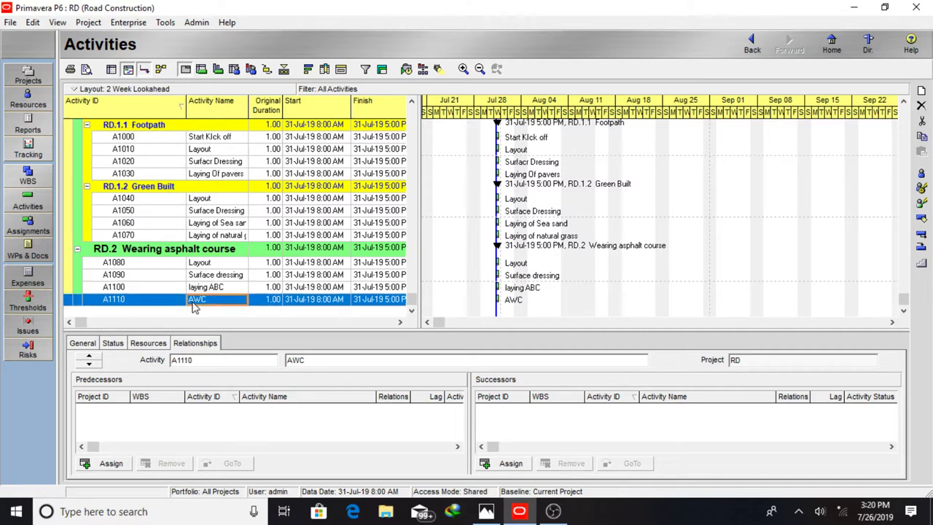
left_click(193, 304)
type("laying")
left_click(238, 322)
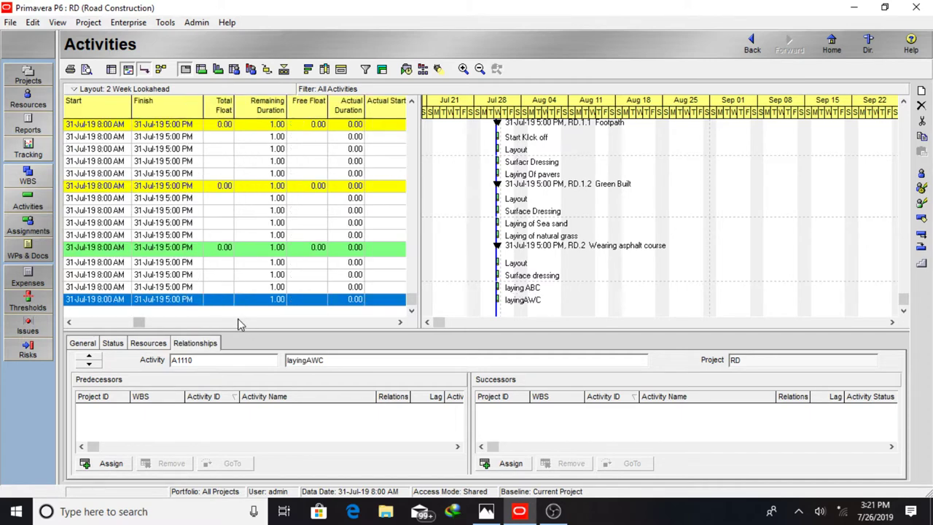
left_click(70, 323)
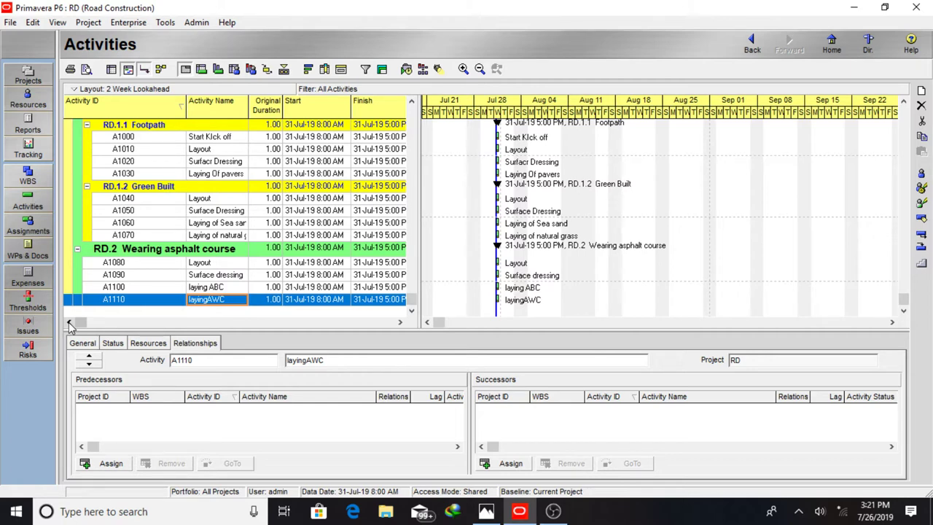
Add a closing activity under Wearing asphalt course and name it "Finish".
left_click(922, 92)
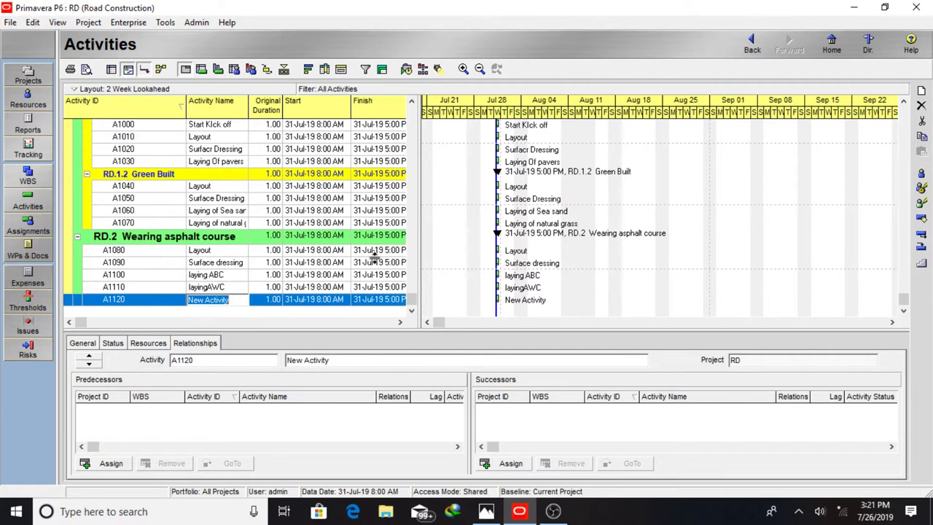
left_click(233, 304)
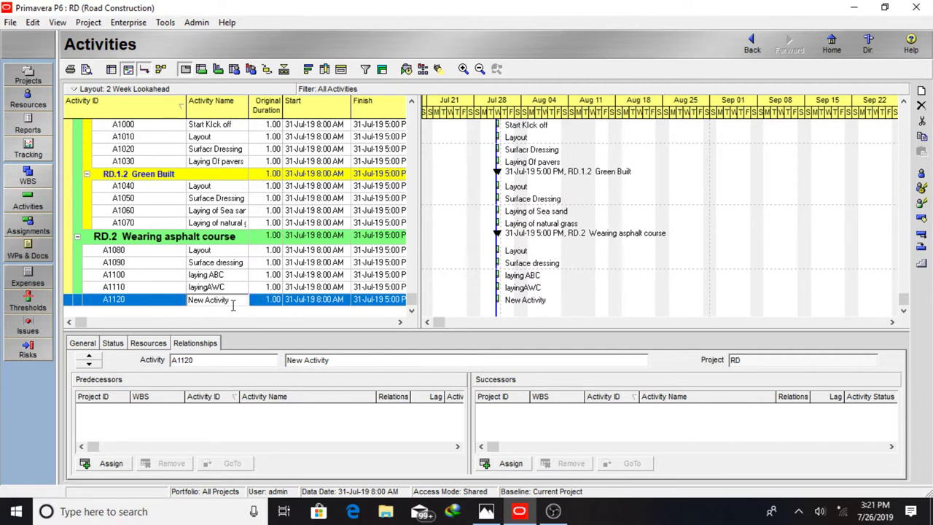
key("BackSpace")
key("BackSpace")
key("BackSpace")
key("BackSpace")
key("BackSpace")
key("BackSpace")
key("BackSpace")
key("BackSpace")
key("BackSpace")
key("BackSpace")
key("BackSpace")
key("BackSpace")
type("Finish")
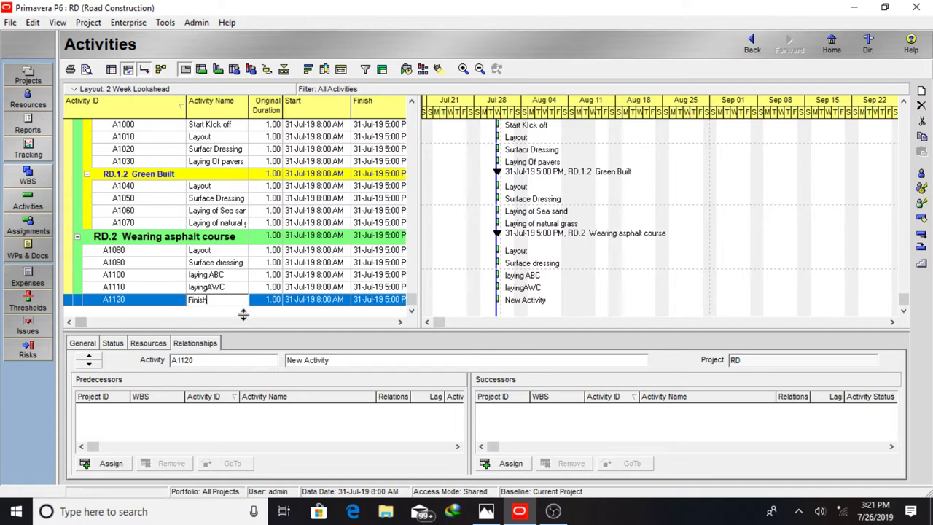
left_click(242, 313)
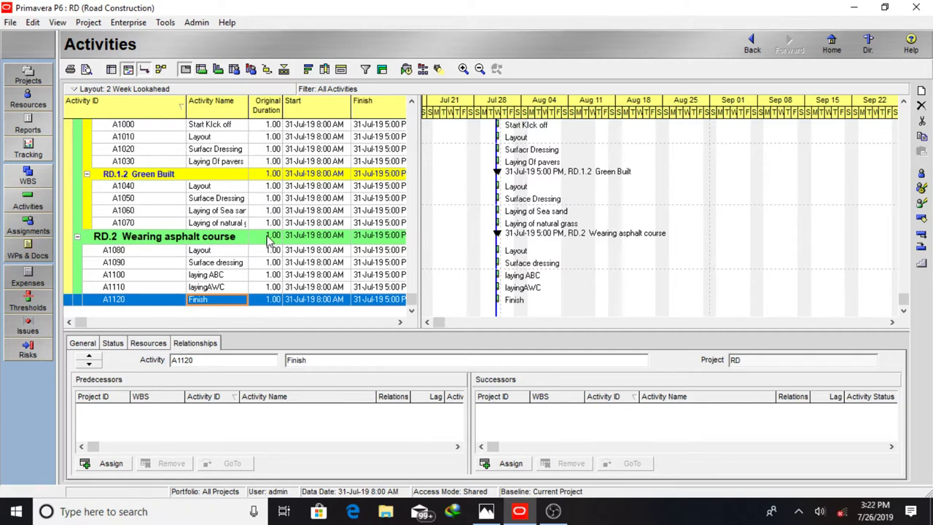
Set the original duration of the surface dressing activity A1020 under Footpath to 2.
left_click(271, 149)
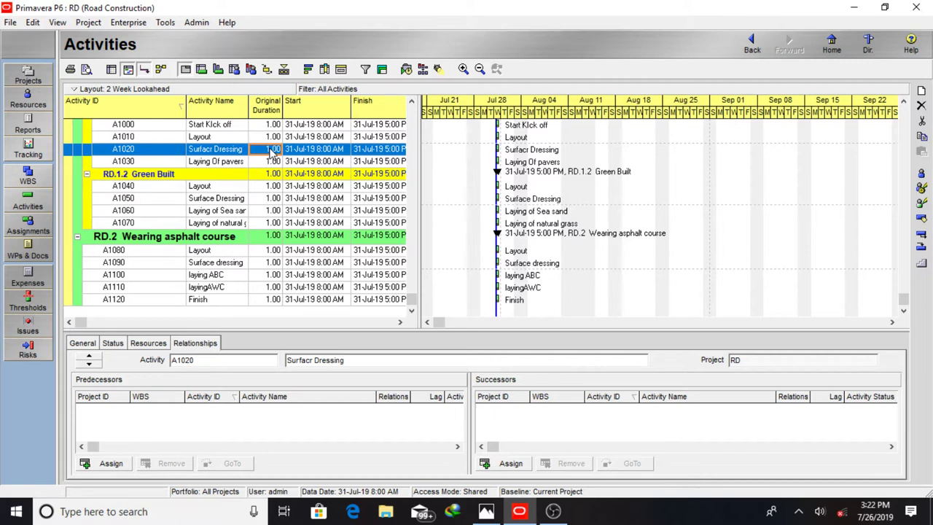
left_click(271, 150)
type("2")
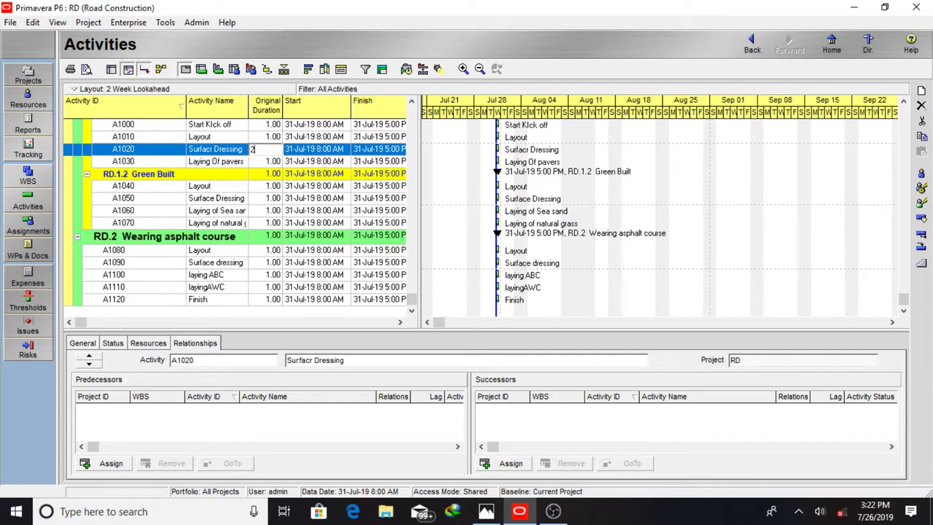
type("D")
key("Return")
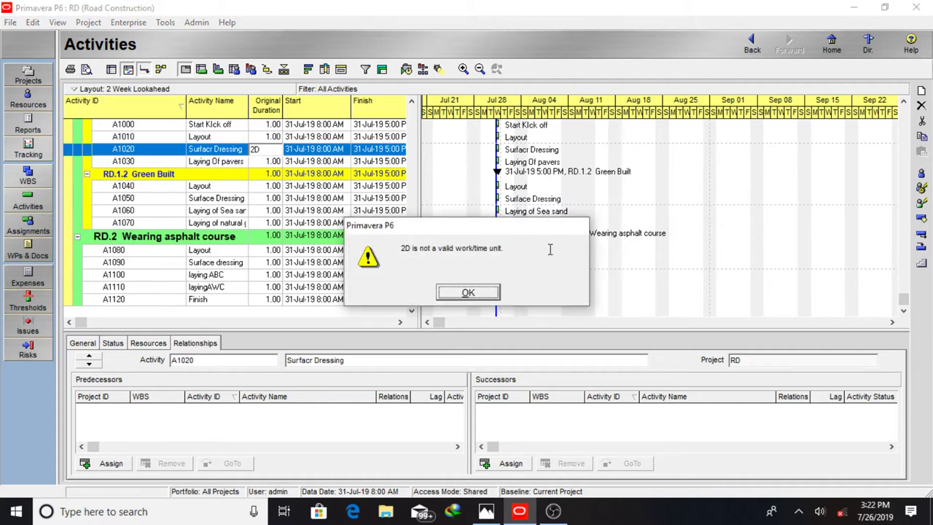
left_click(470, 292)
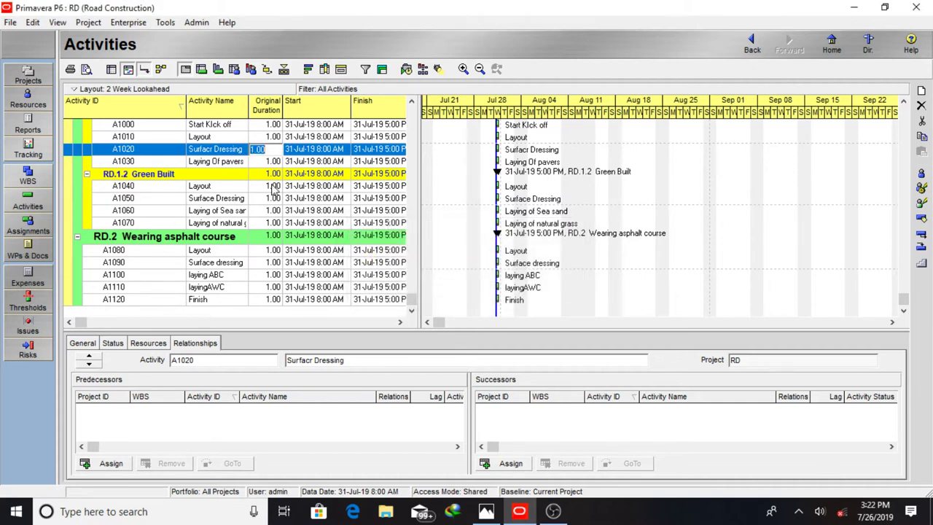
type("2")
key("Return")
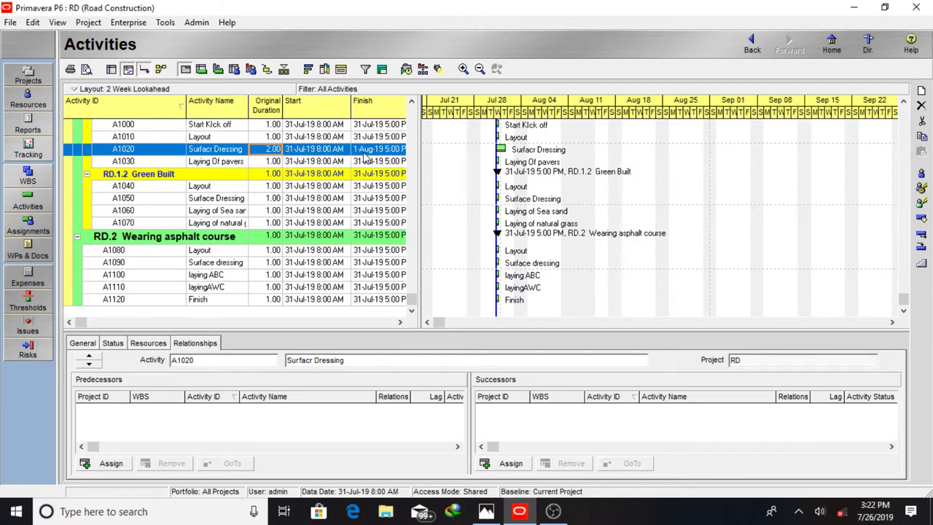
left_click(401, 321)
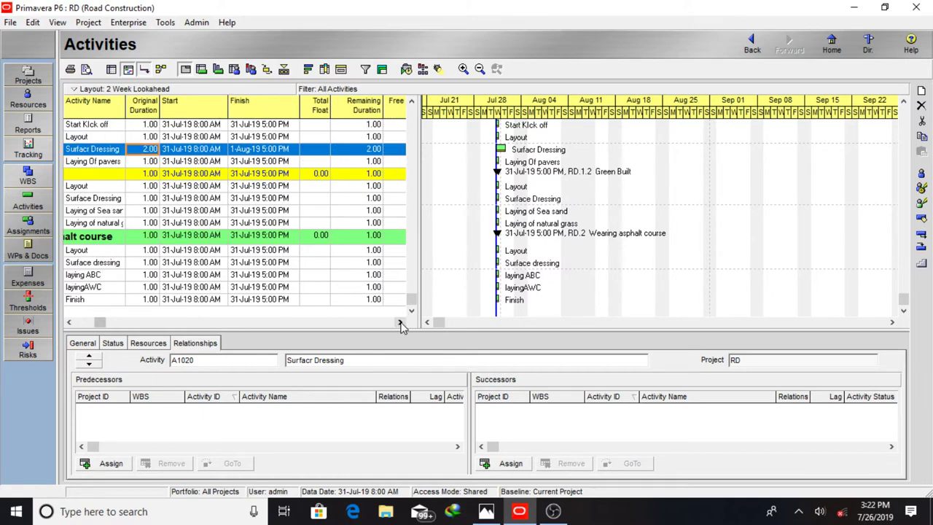
left_click(71, 321)
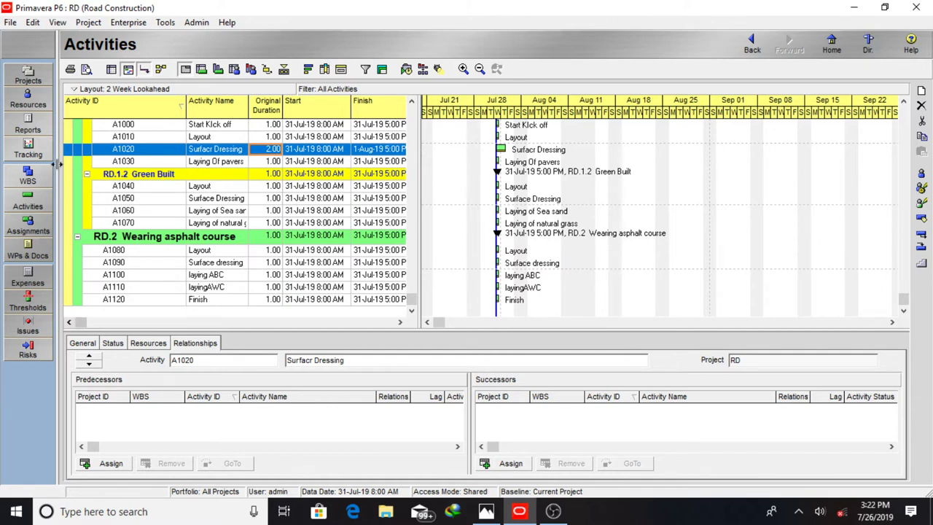
Examine the schedule dates and the defaults for new activities of the PMU node in the Projects view.
left_click(29, 78)
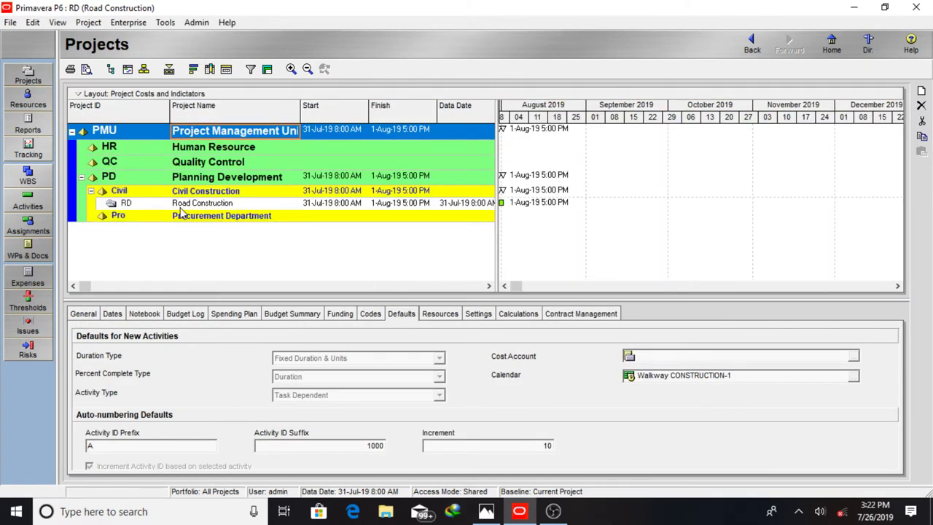
left_click(112, 314)
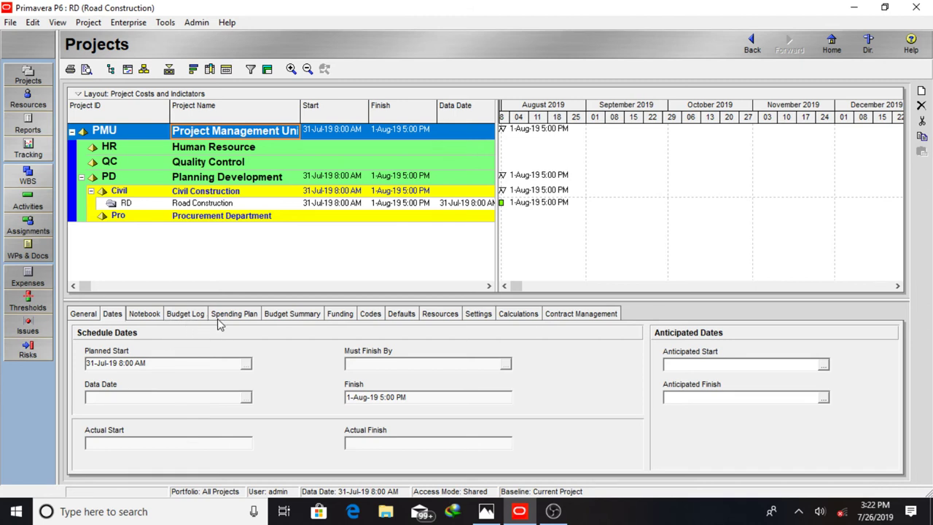
left_click(402, 315)
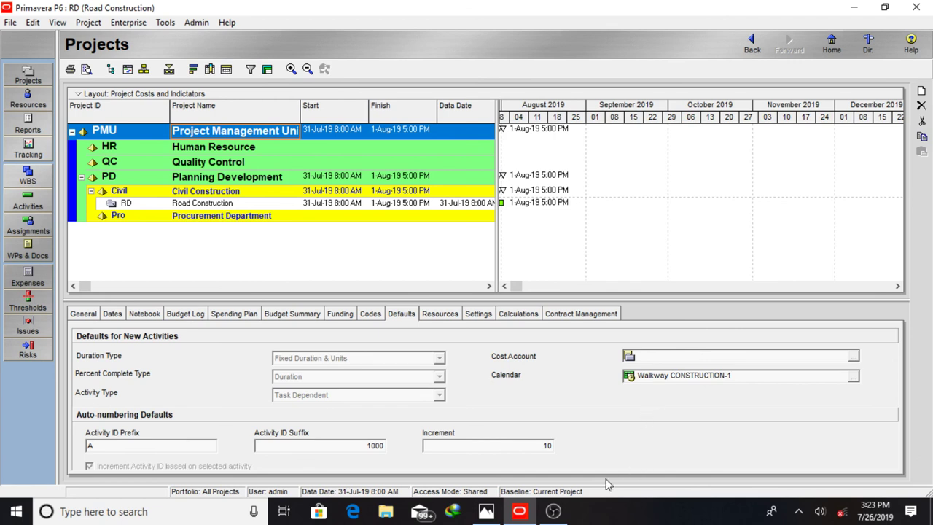
left_click(554, 513)
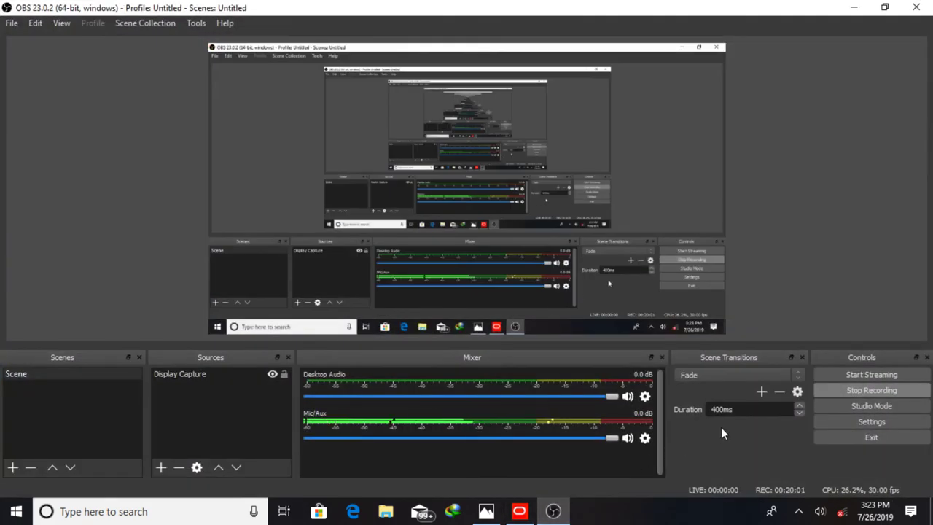